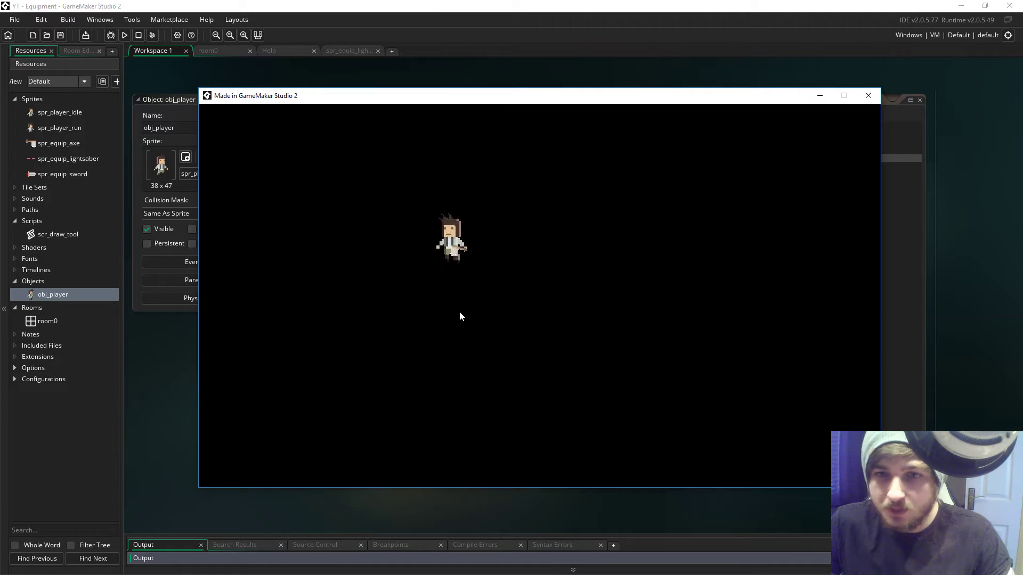
Test the running game by moving the player around and switching the held equipment to the lightsaber, and close the game window.
key(d)
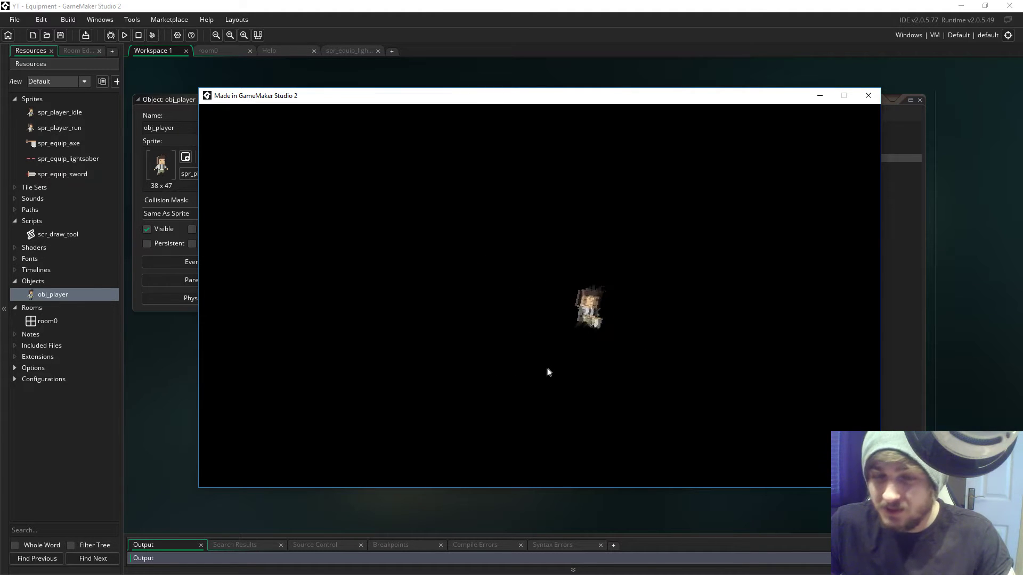
key(a)
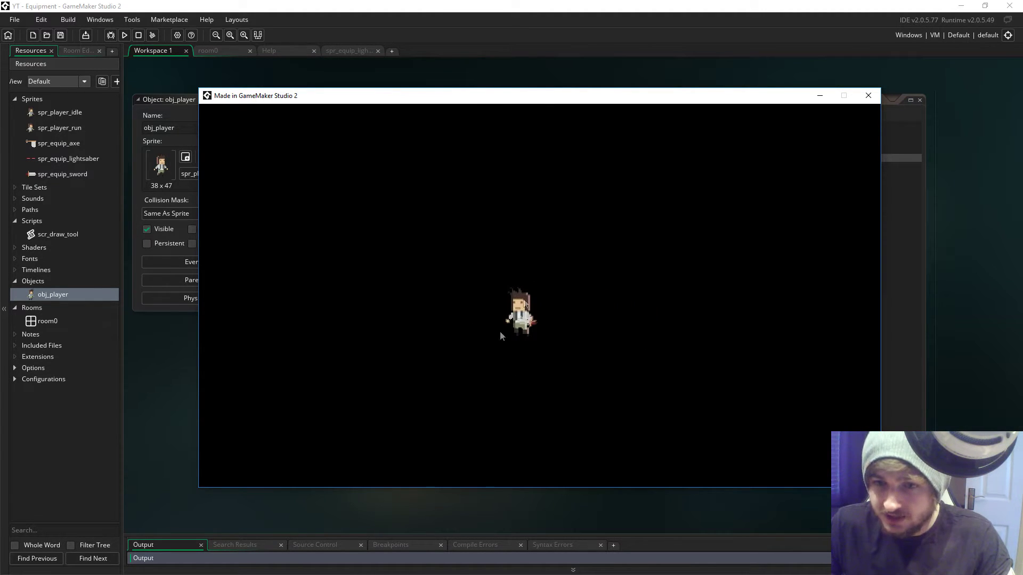
scroll(634, 269, up, 1)
key(w)
key(d)
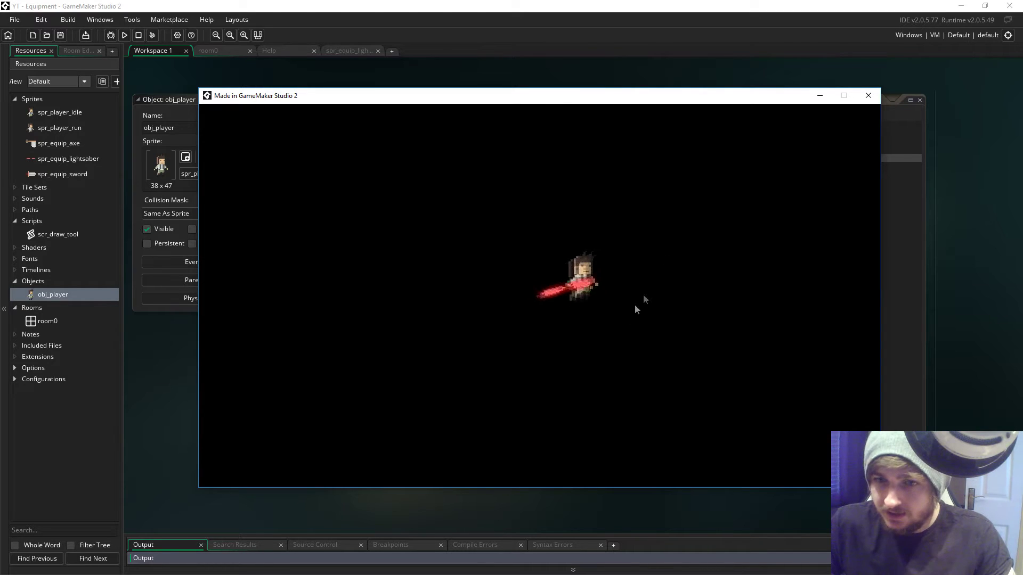
key(s)
key(a)
key(s)
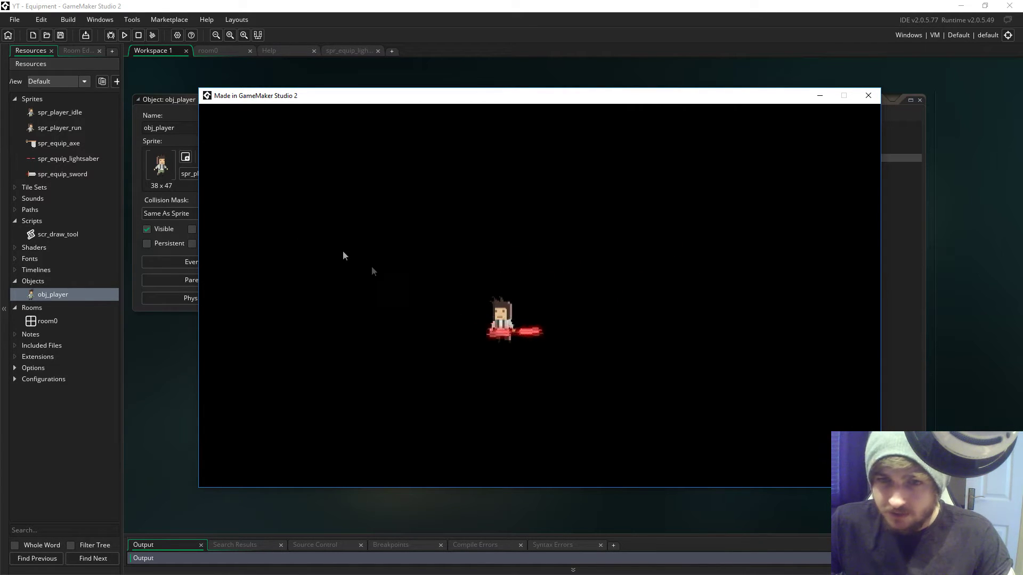
key(w)
key(d)
key(s)
key(a)
key(s)
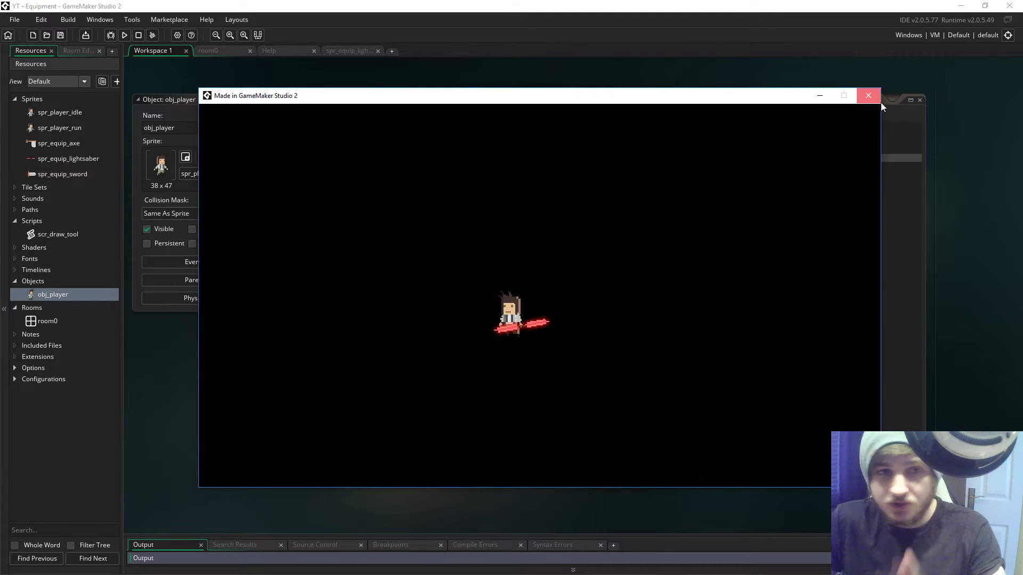
click(868, 95)
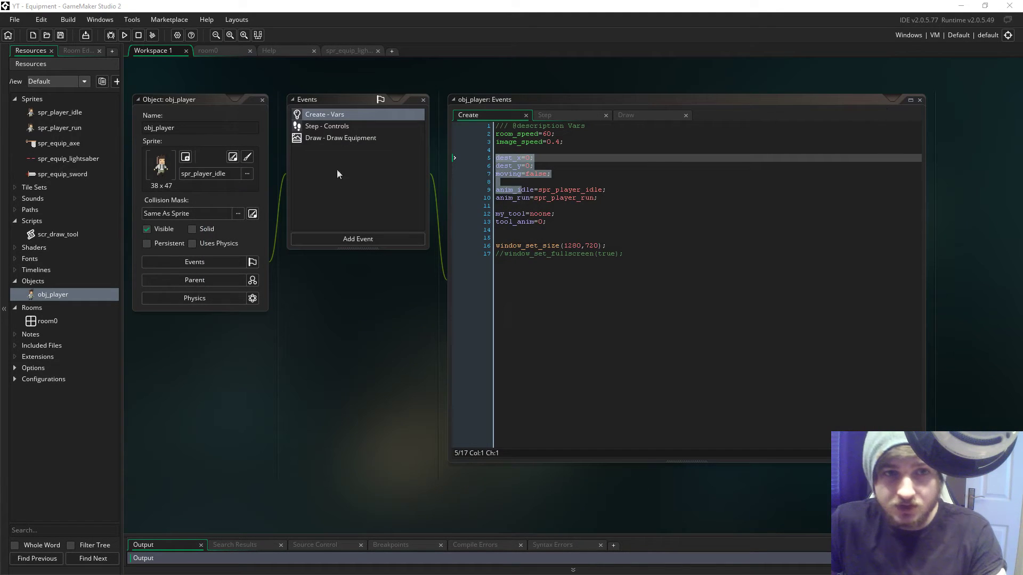
Examine the origin points of the spr_player_idle, spr_player_run, spr_equip_sword and spr_equip_axe sprites.
double_click(80, 111)
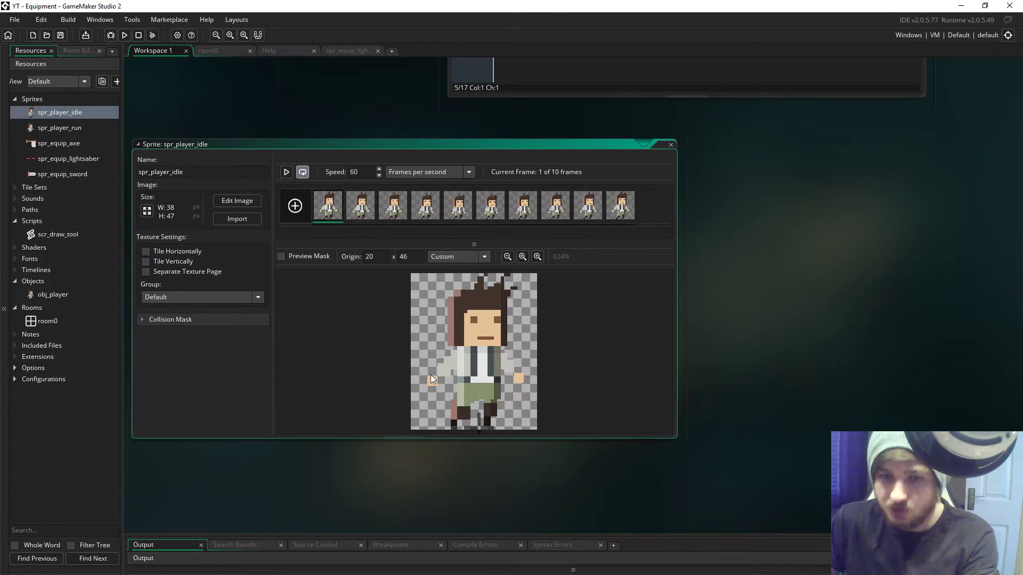
click(672, 149)
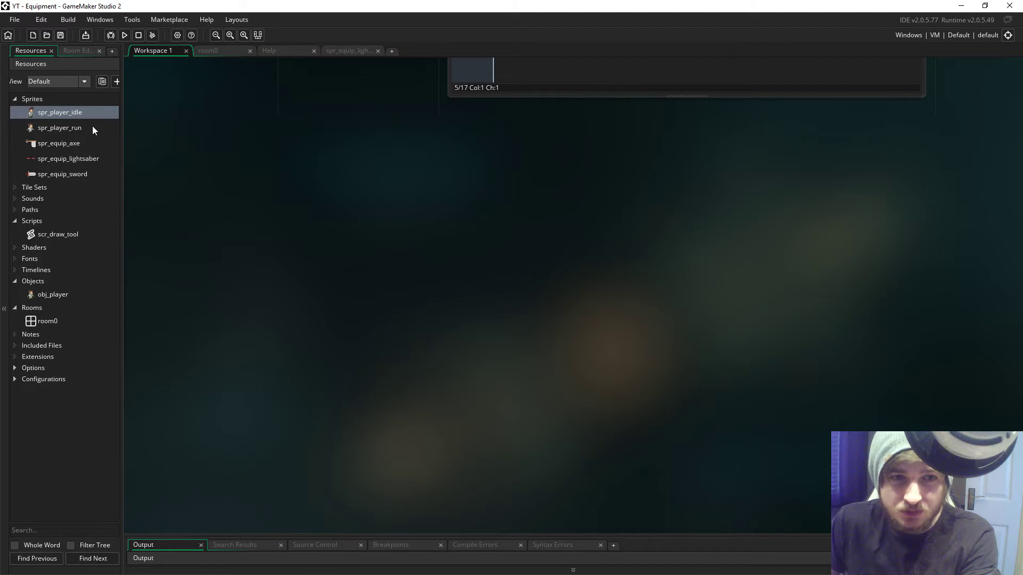
double_click(60, 128)
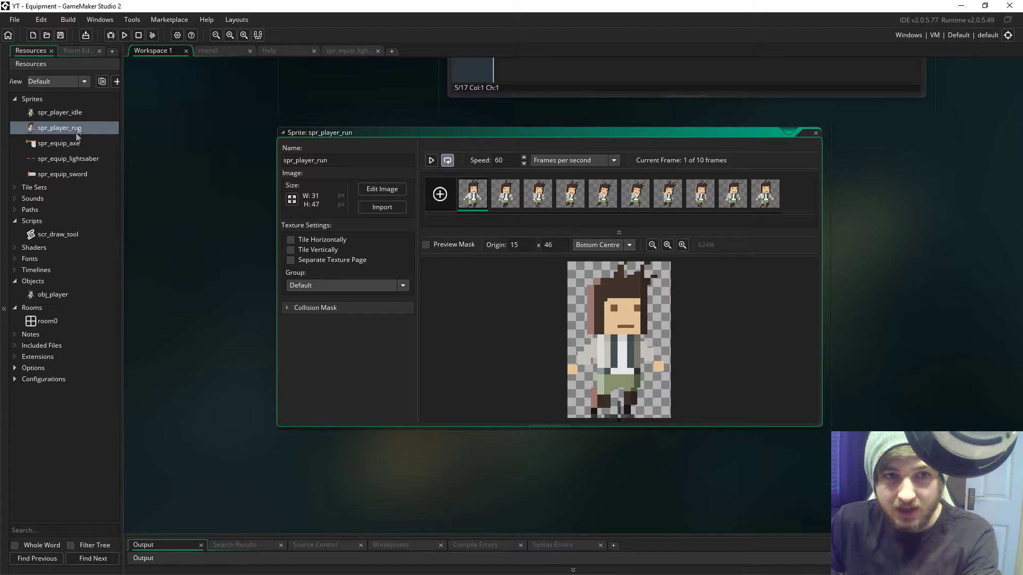
double_click(75, 112)
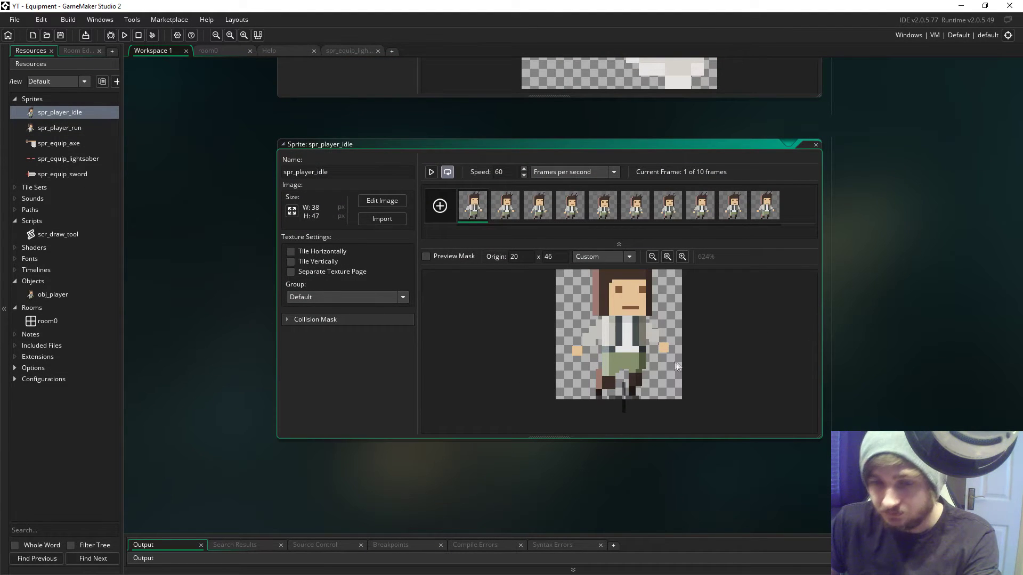
scroll(859, 283, up, 5)
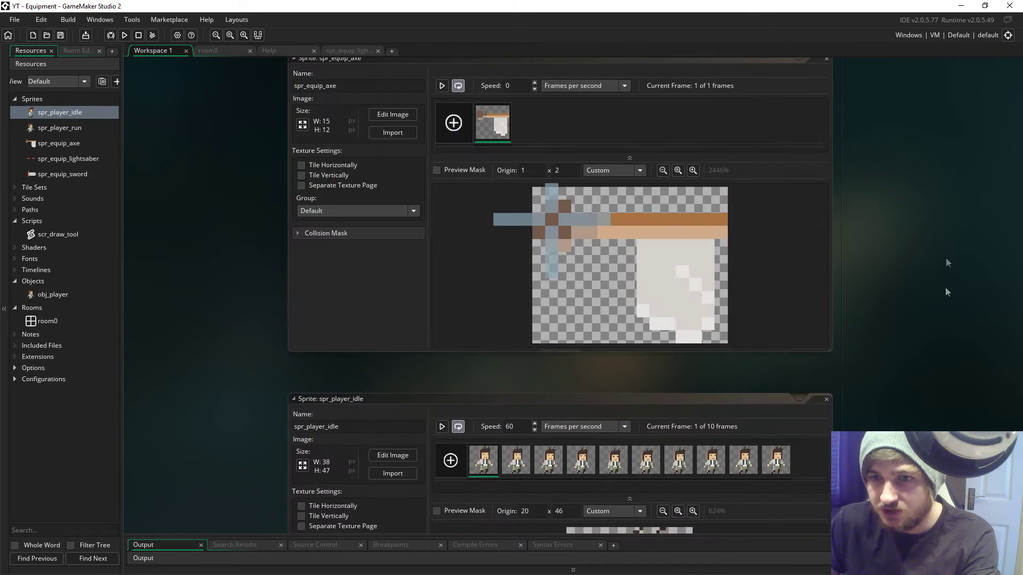
scroll(900, 362, up, 5)
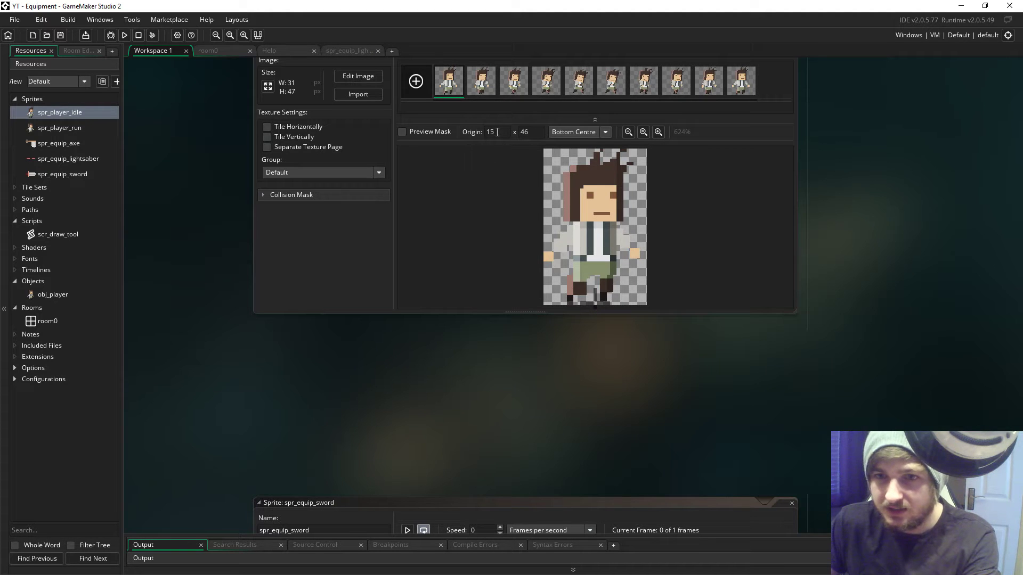
scroll(879, 368, down, 10)
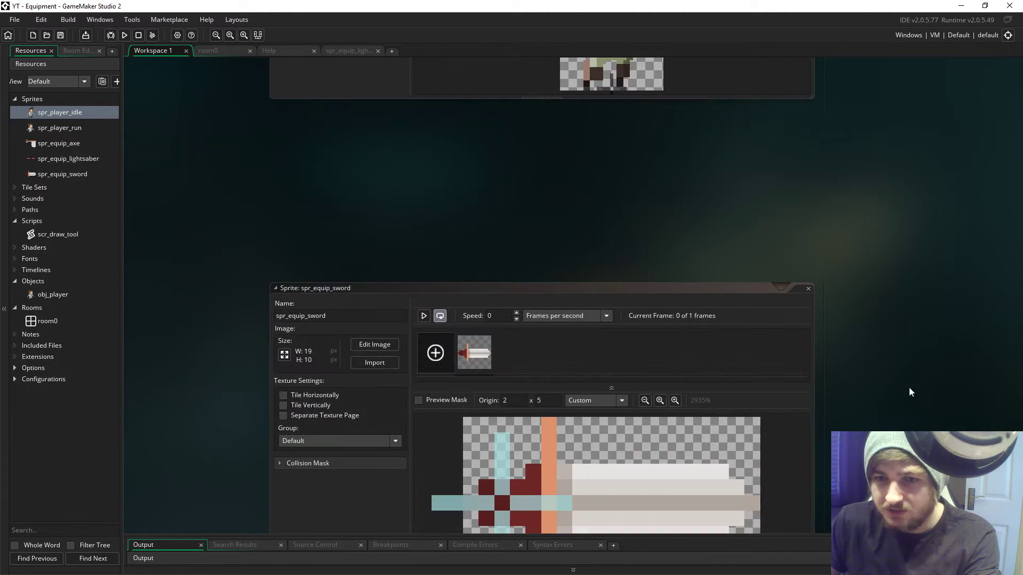
scroll(878, 187, up, 5)
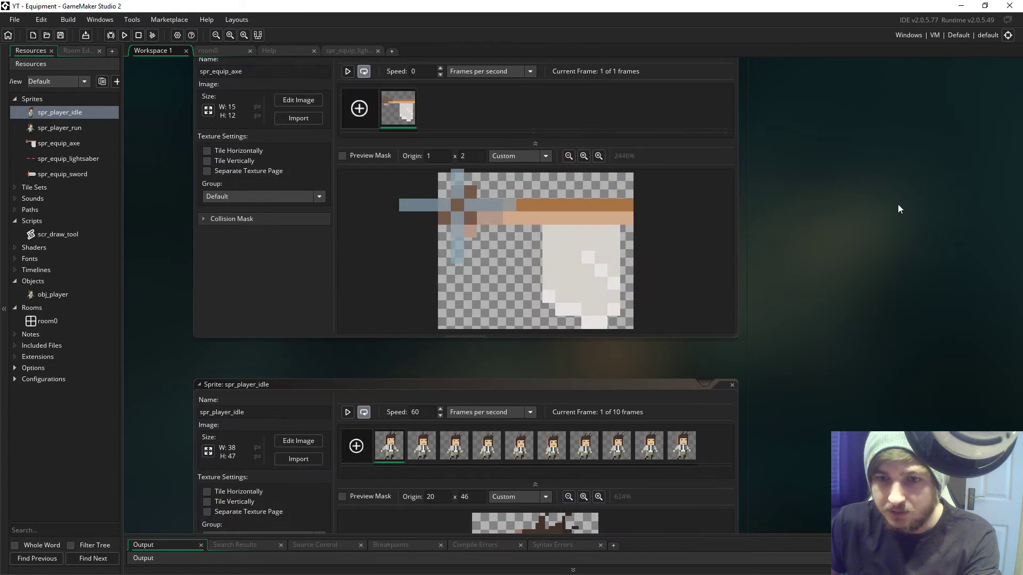
scroll(807, 348, down, 6)
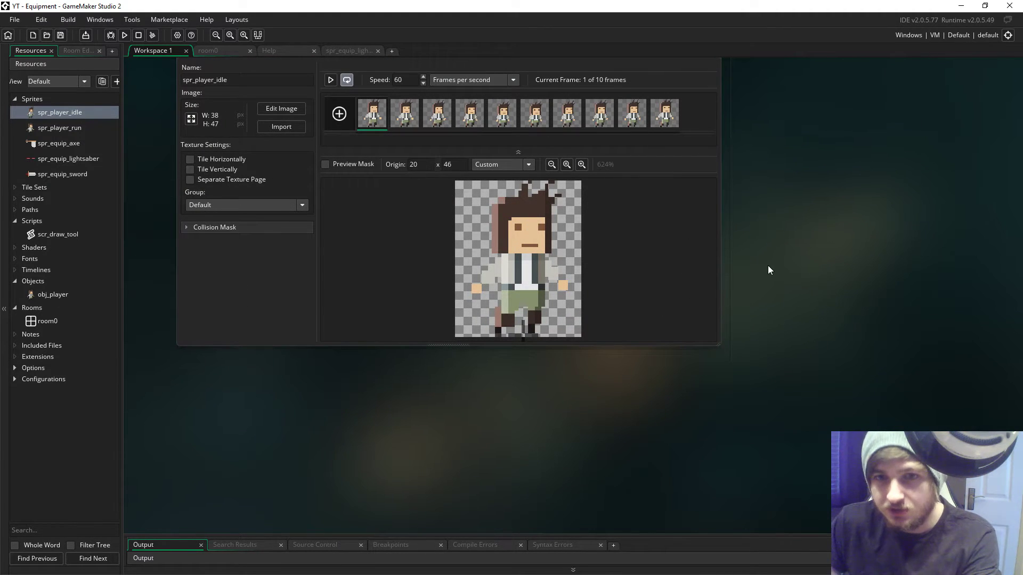
scroll(852, 229, up, 5)
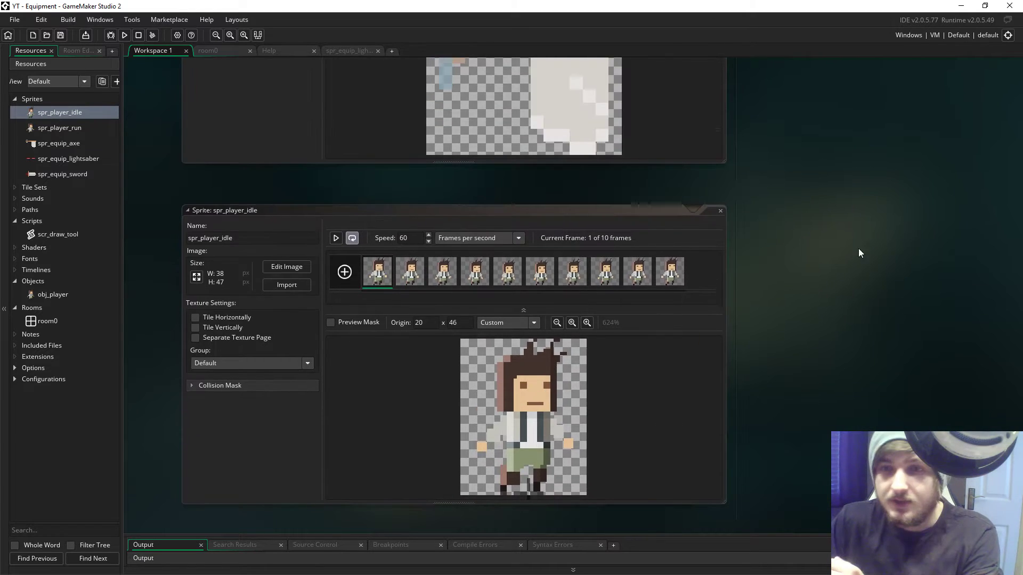
scroll(870, 279, up, 2)
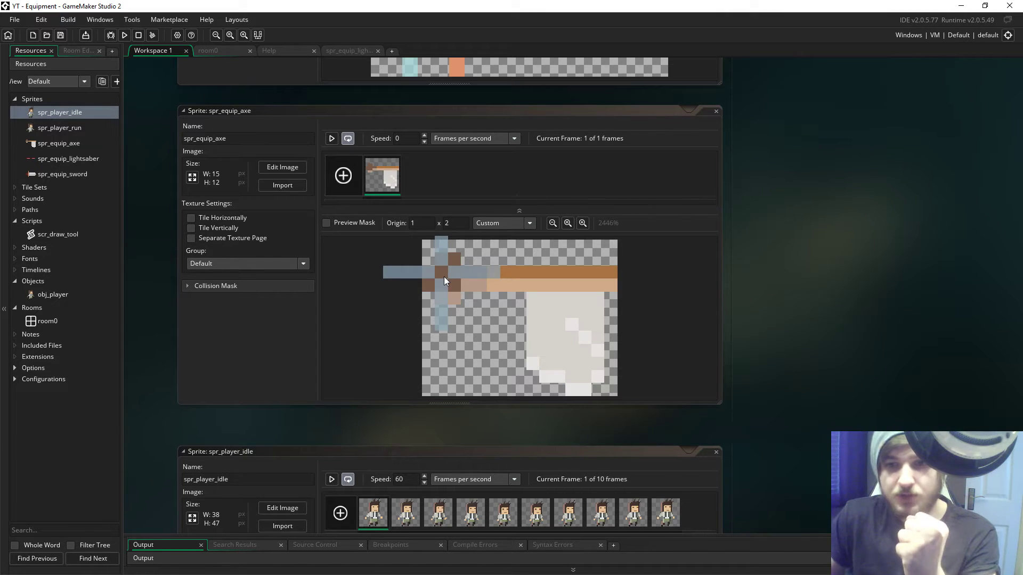
Try the spr_equip_axe origin at 6 x 2 along the handle and put it back at 1 x 2.
click(510, 277)
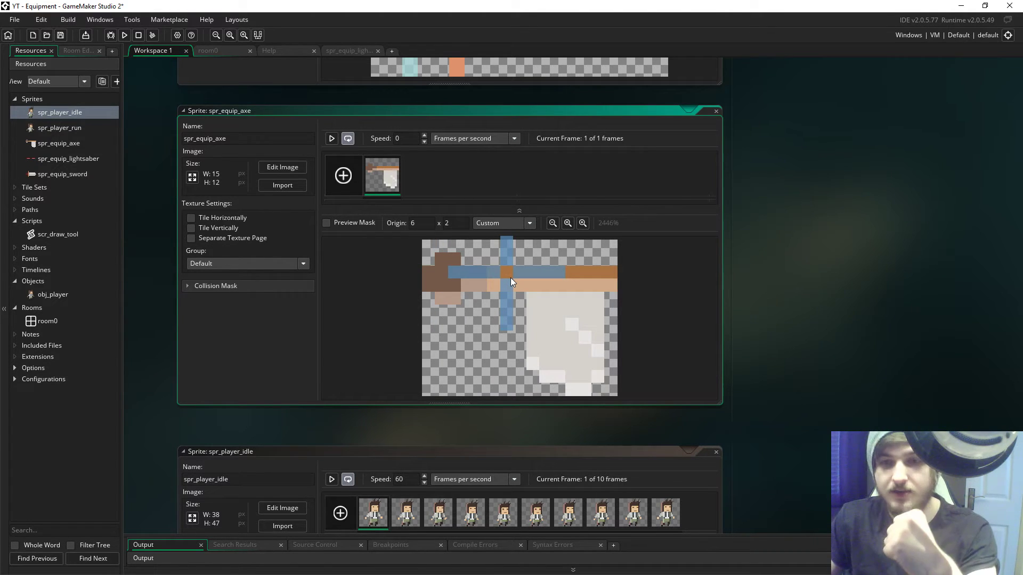
click(438, 279)
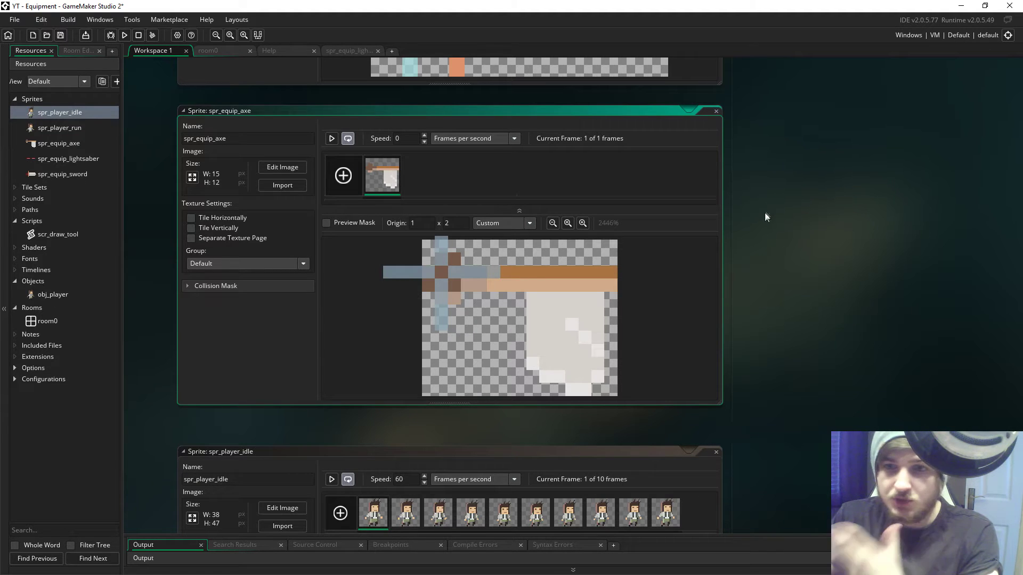
Open Notepad beside the sprite editor and note the spr_player_idle origin as "20 46".
key(super+r)
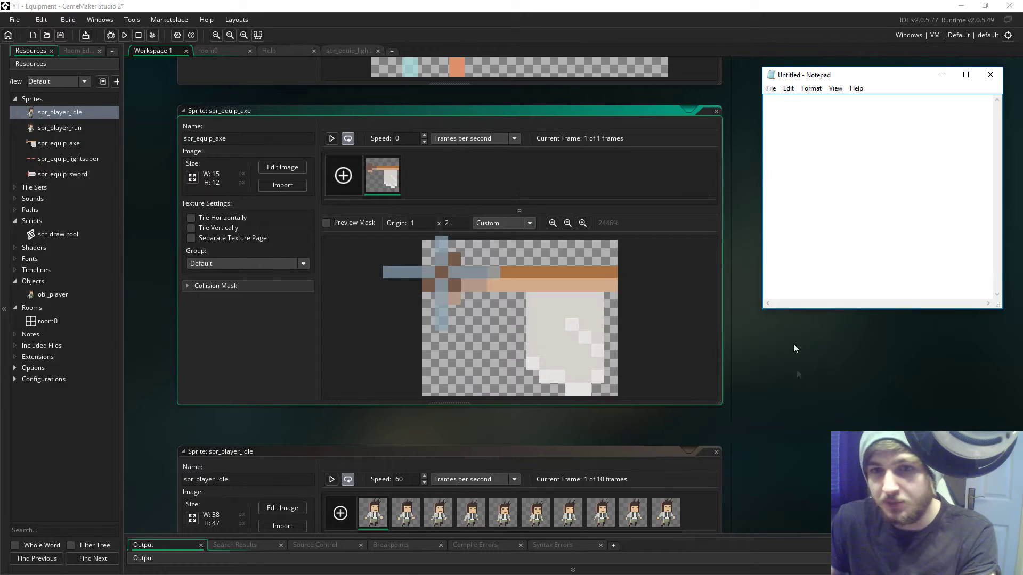
scroll(802, 373, down, 5)
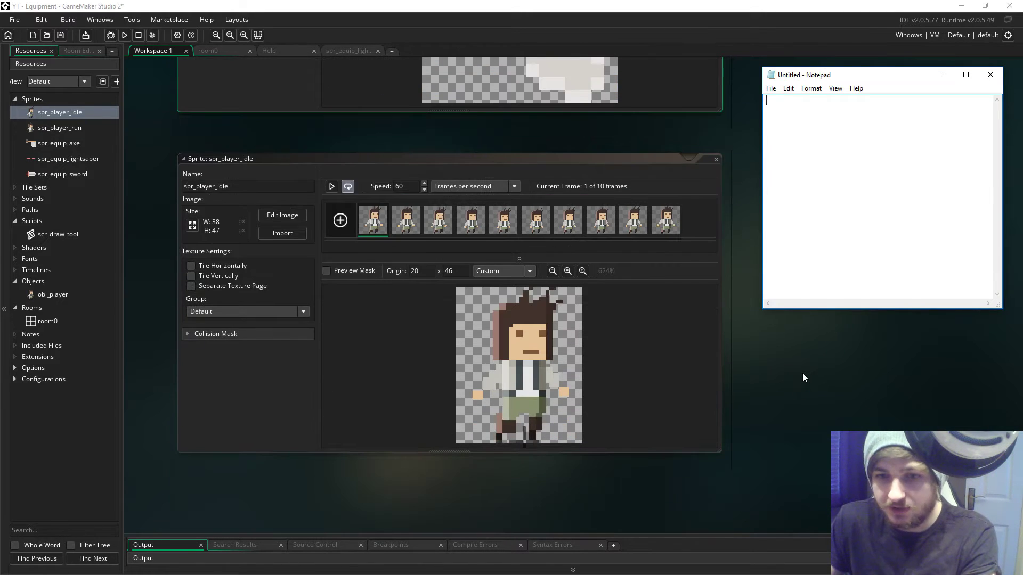
scroll(803, 373, down, 1)
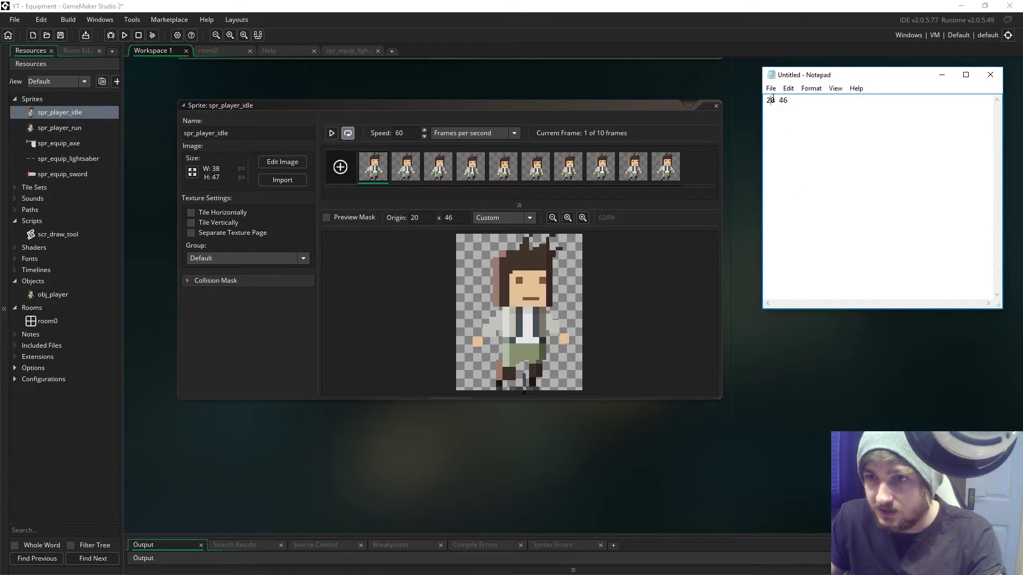
key(ctrl+a)
click(848, 130)
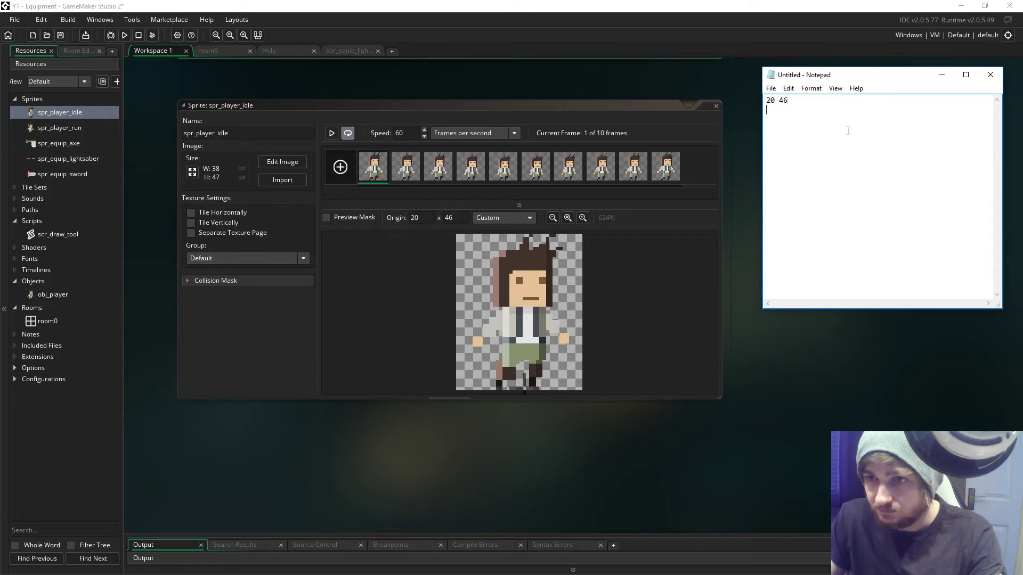
Place the spr_player_idle origin on the first frame's hand at 6 x 32 and note the offset "-14 -14" in Notepad.
click(477, 344)
click(478, 342)
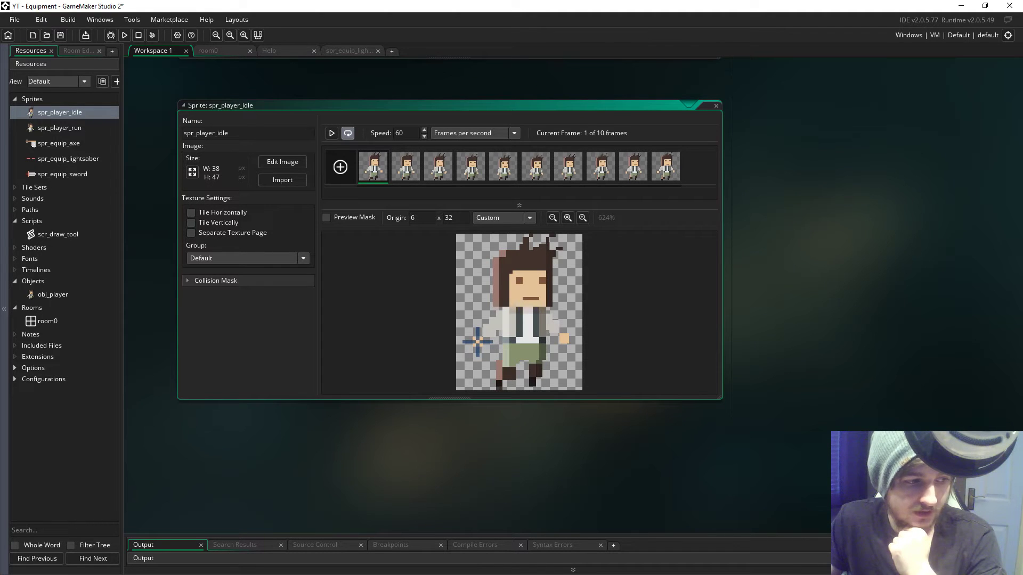
key(alt+Tab)
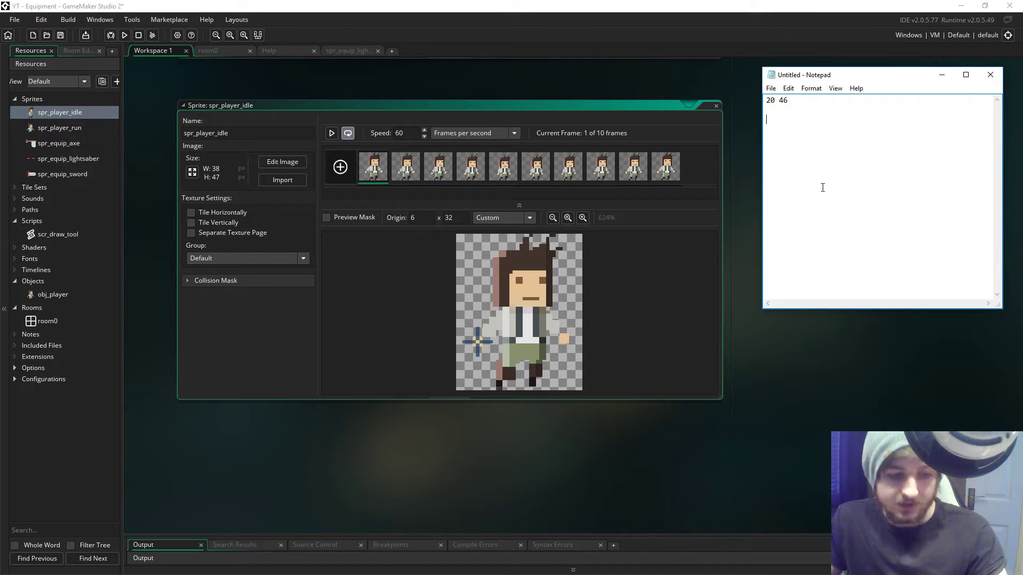
text(-14)
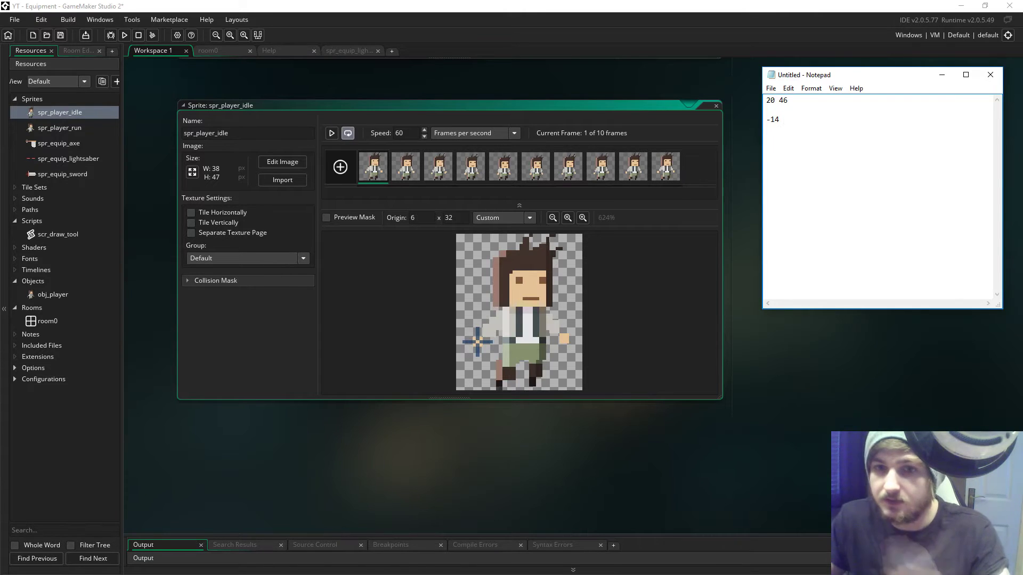
click(413, 218)
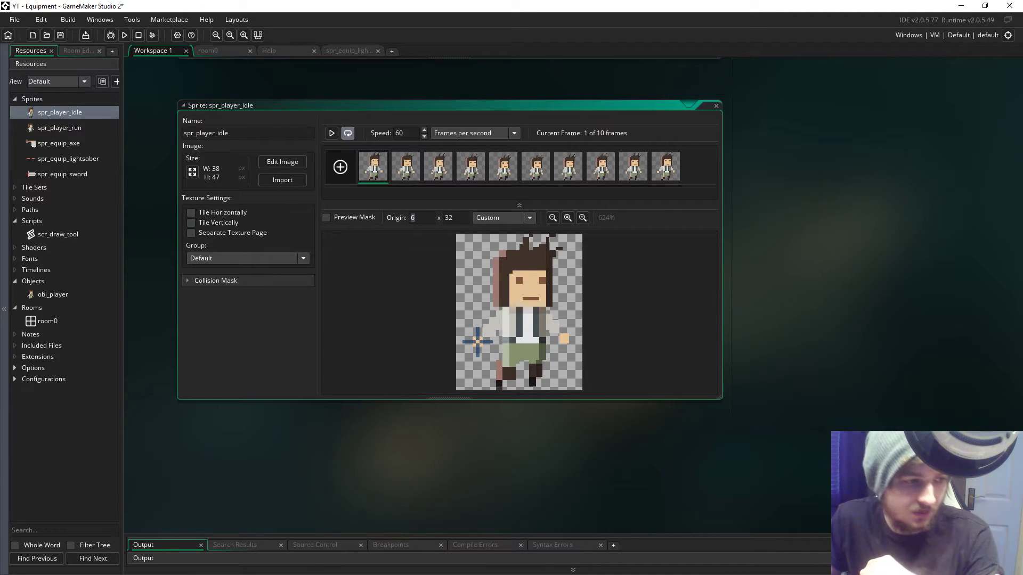
key(alt+Tab)
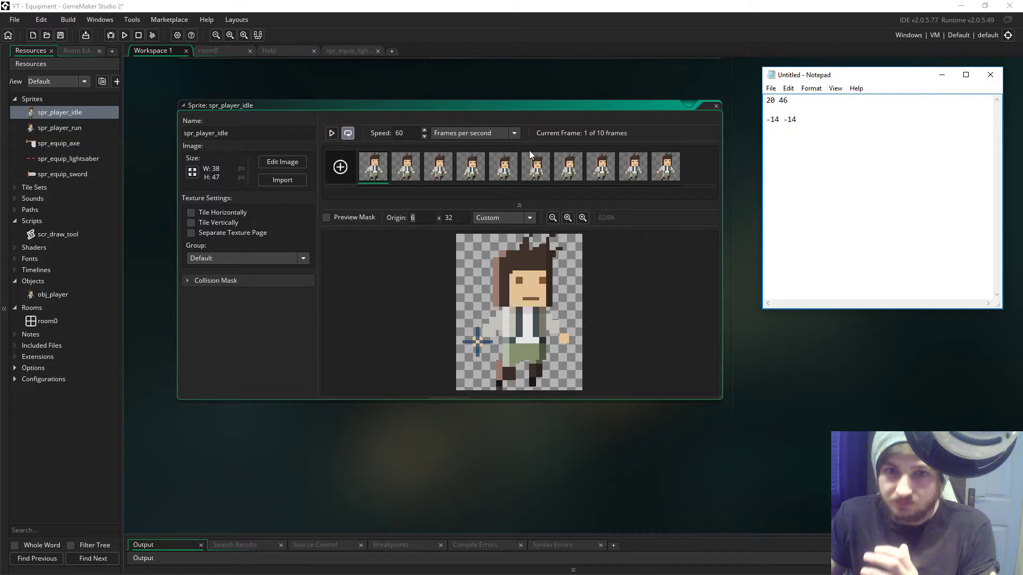
Preview the idle animation, stop it, and annotate the first offset line in Notepad with "<-(0, 9)".
click(333, 132)
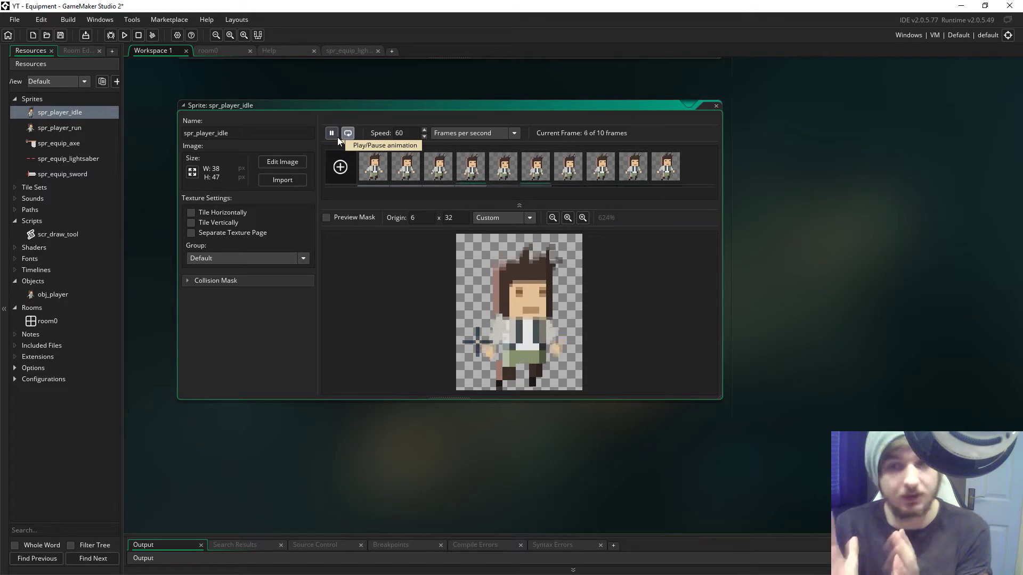
click(338, 136)
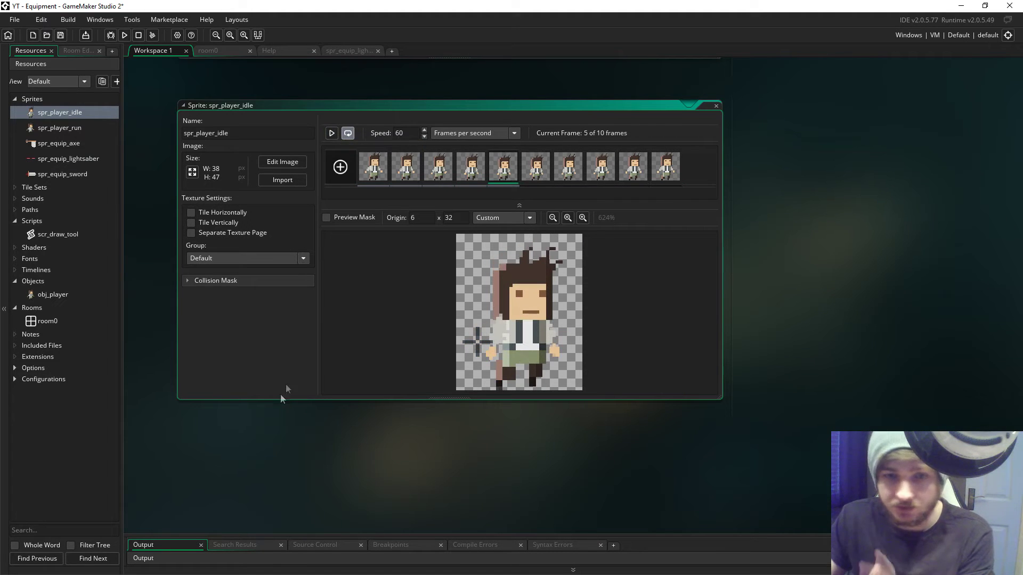
key(alt+Tab)
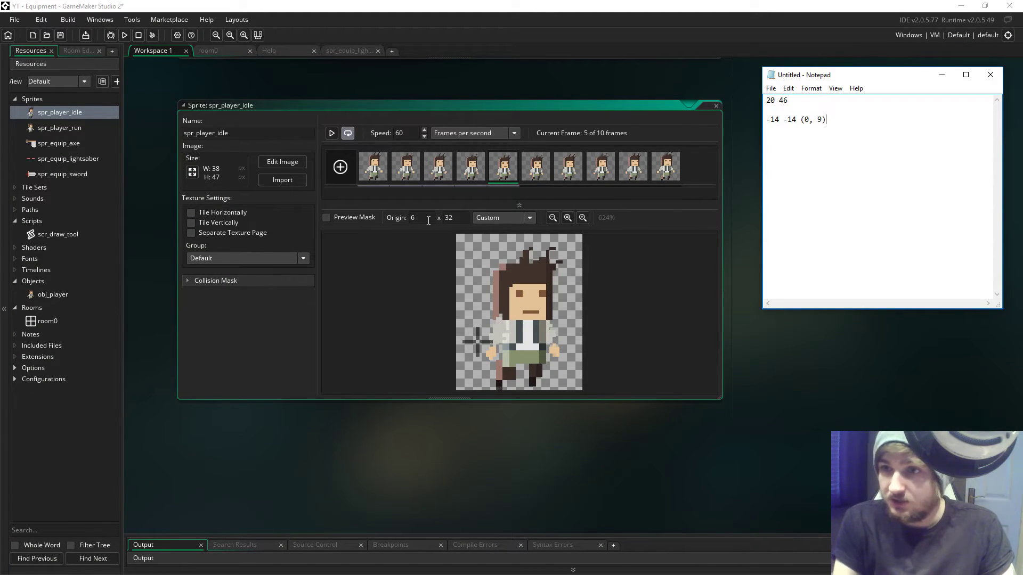
text(<-)
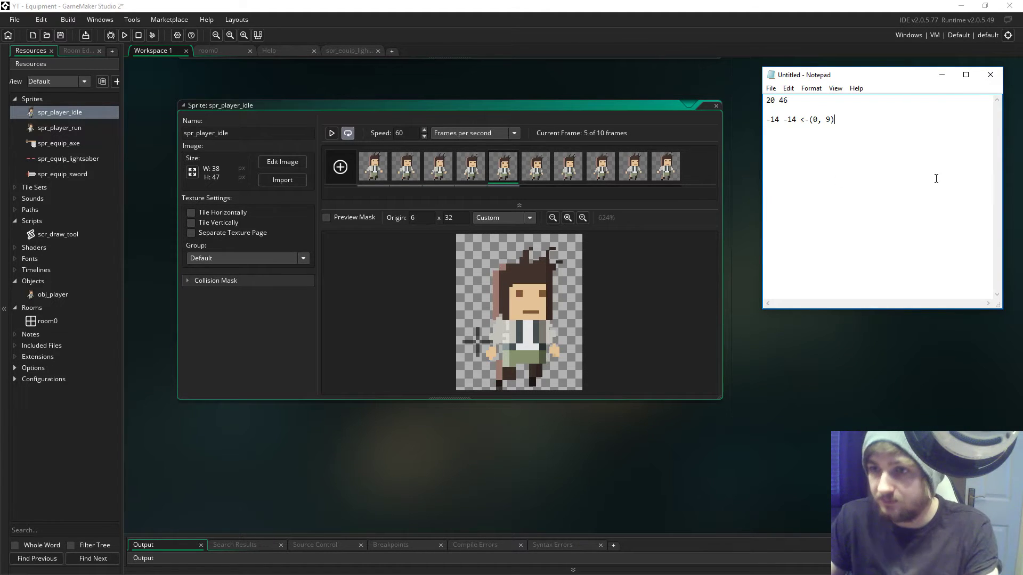
Place the origin on the second idle frame's hand at 7 x 33 and add the offset "-13 -13" to the notes.
click(381, 178)
click(406, 170)
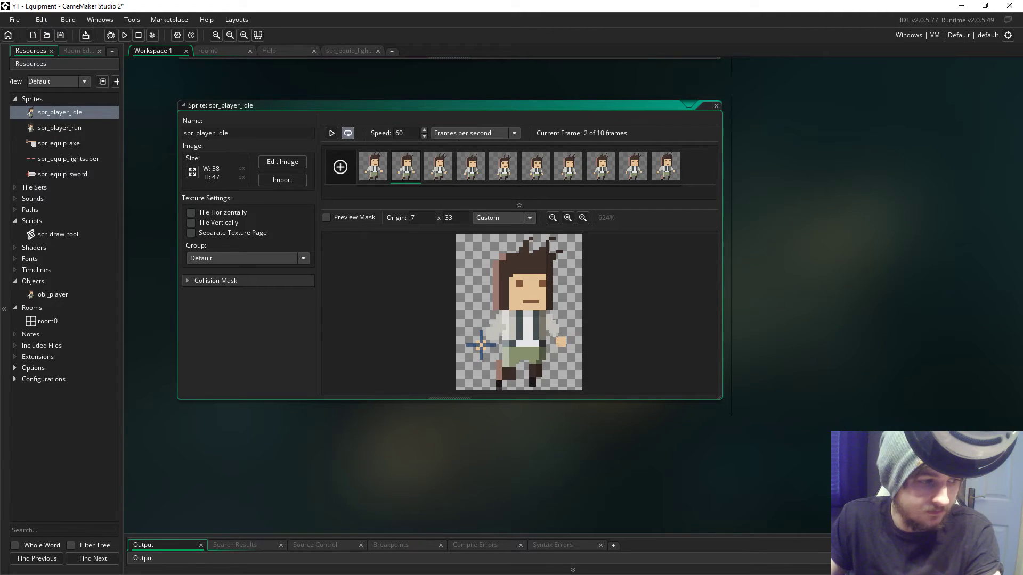
key(alt+Tab)
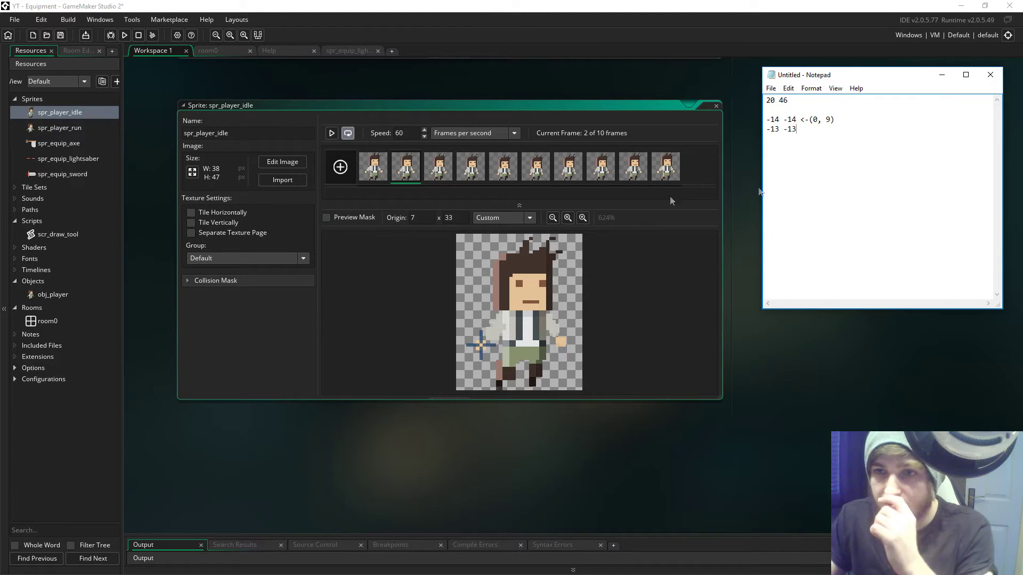
double_click(771, 100)
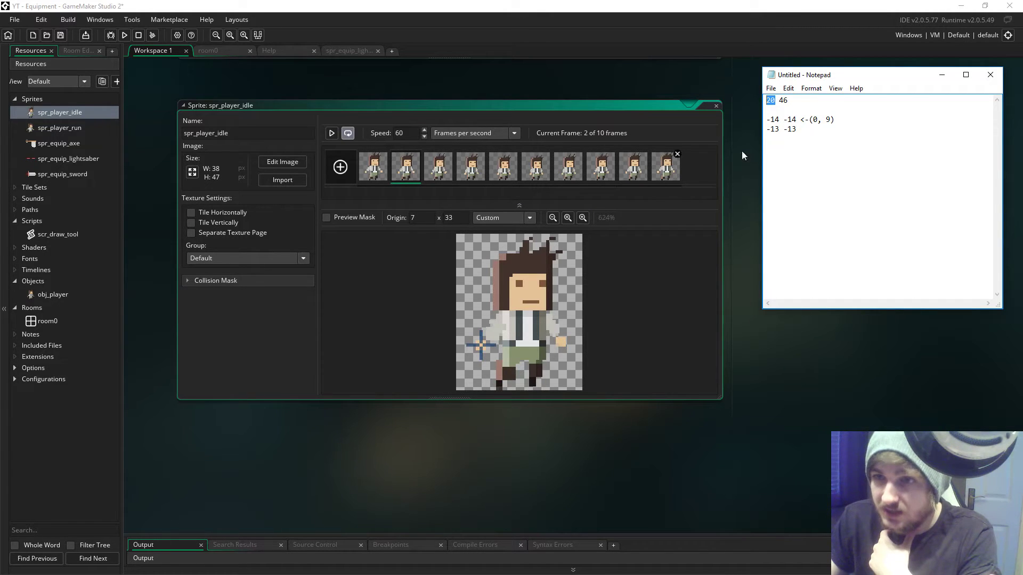
Annotate the "-13 -13" offset line in Notepad with "<-(1,8)" for its matching frames.
click(799, 136)
text(<)
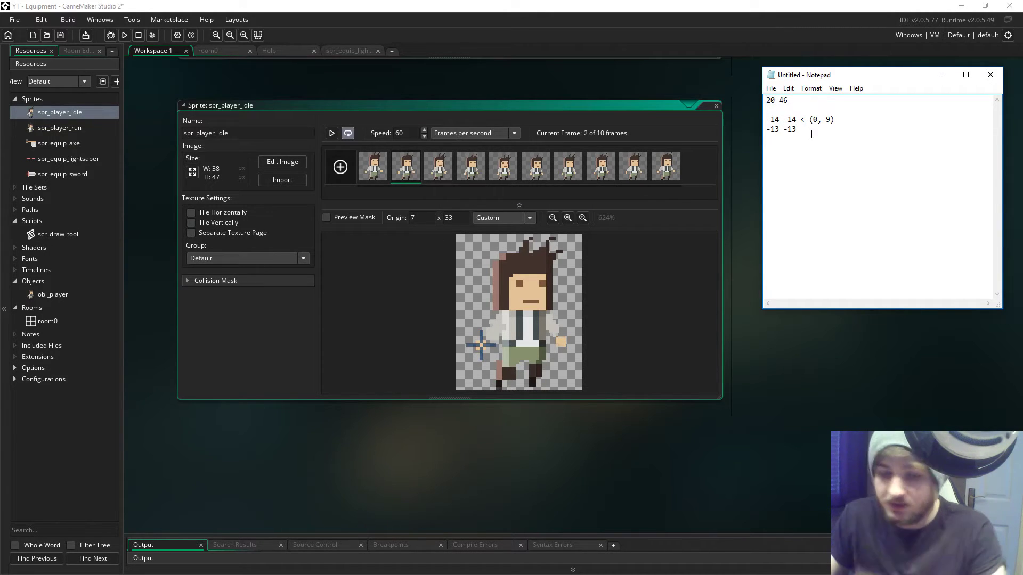
text(-(1,8))
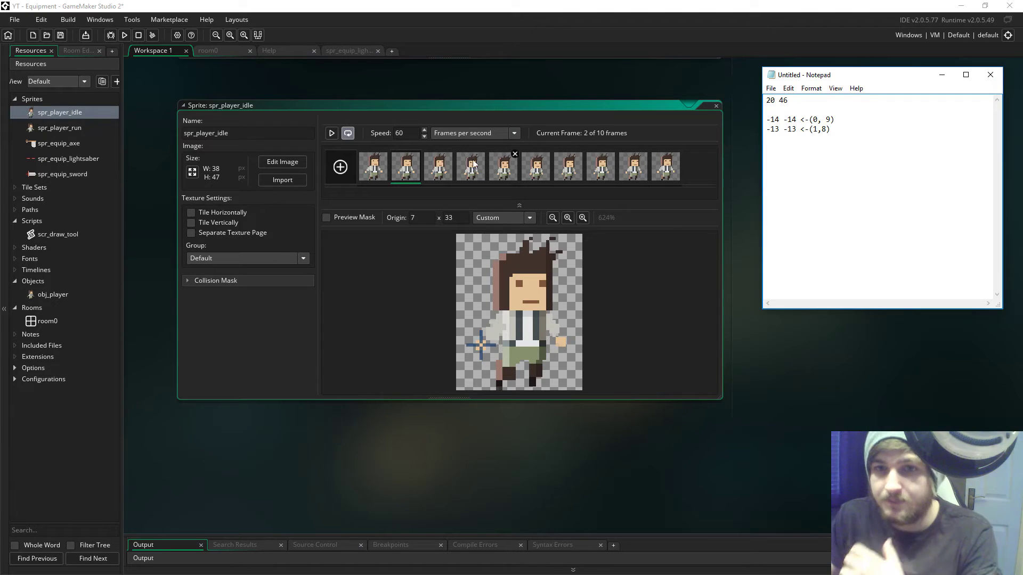
Place the origin on the third idle frame's hand at 8 x 34 and note "-12 -12 <-(2,7)" in Notepad.
click(445, 172)
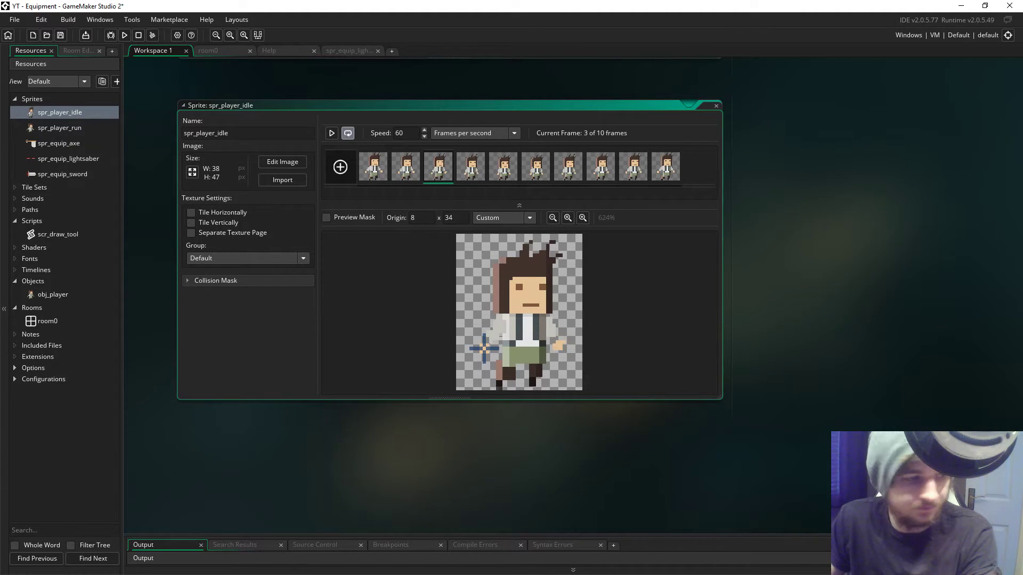
key(alt+Tab)
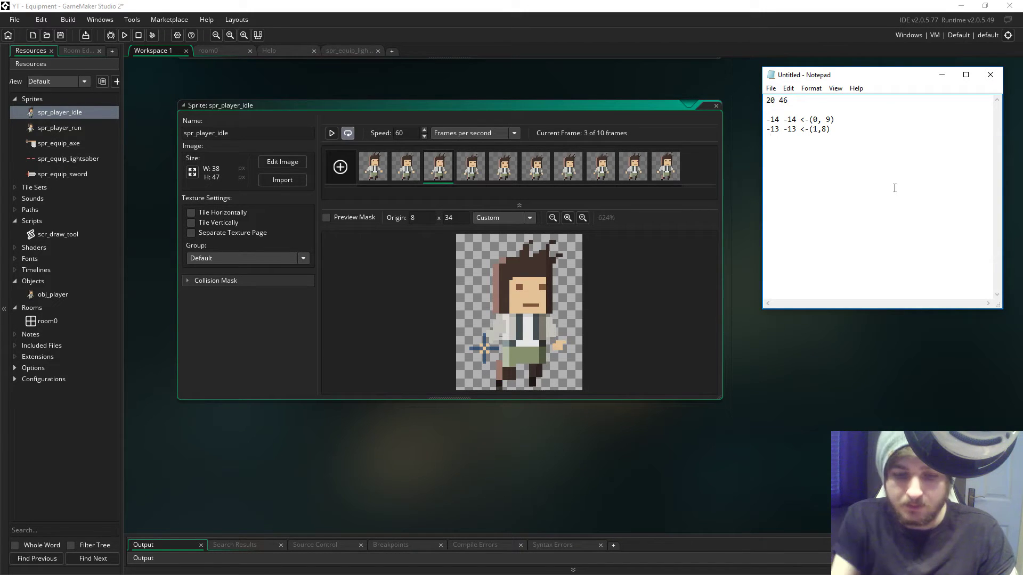
text(12 -12 <-()
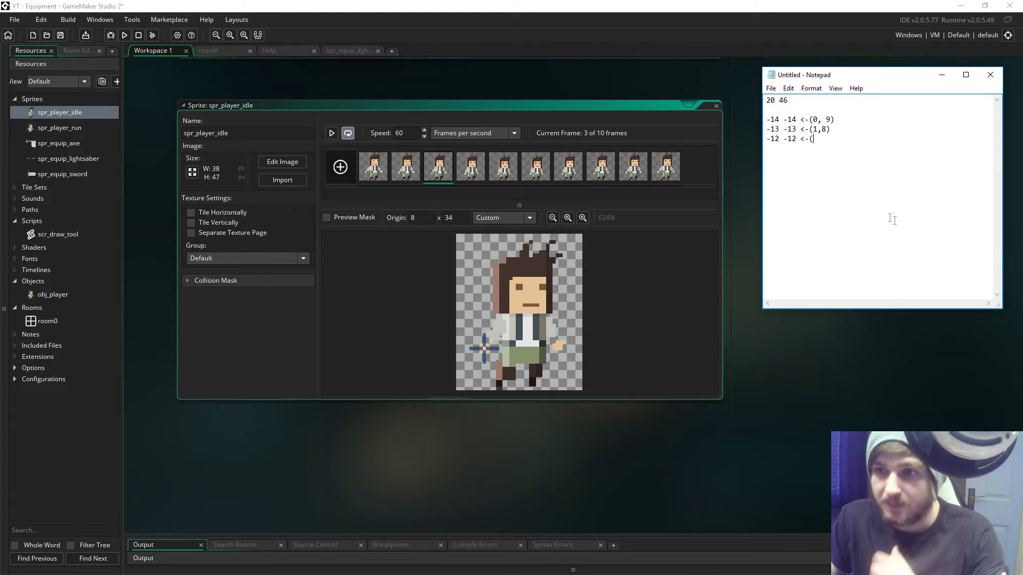
text(2,7))
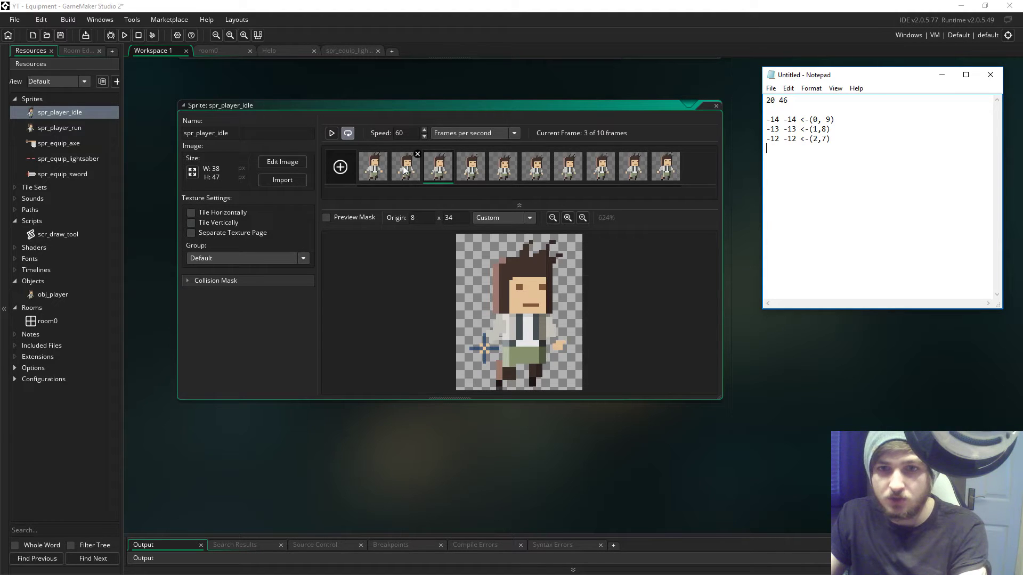
Place the origin on the fourth idle frame's hand at 9 x 35 and note "-11 -11 <-(3,6)" in Notepad.
click(468, 168)
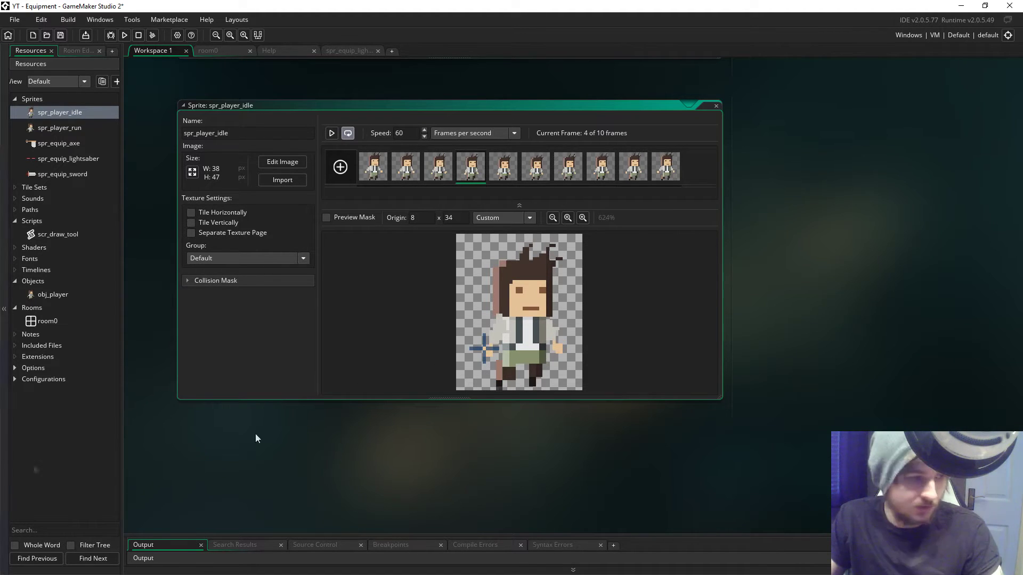
drag(489, 349, 489, 351)
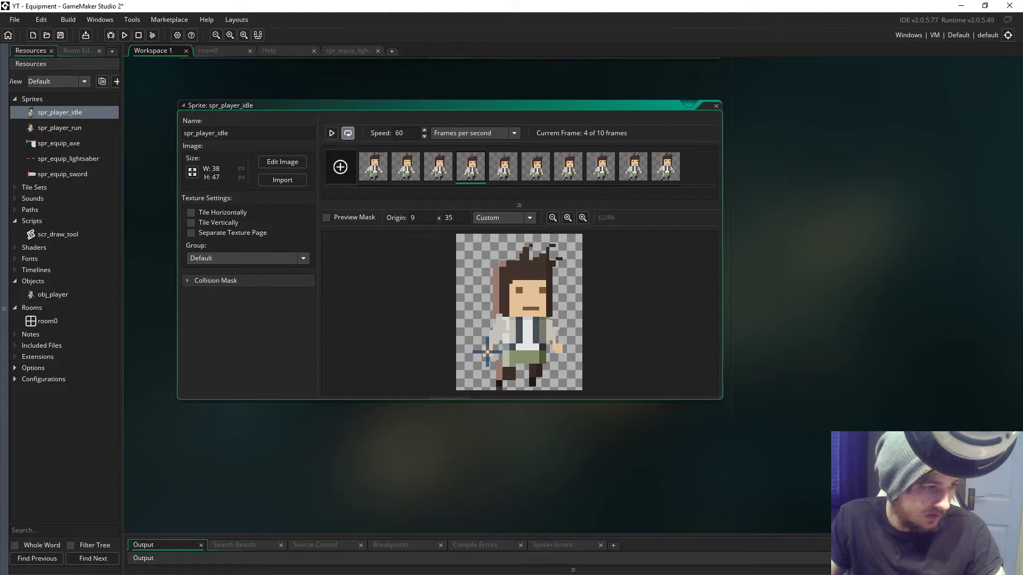
key(alt+Tab)
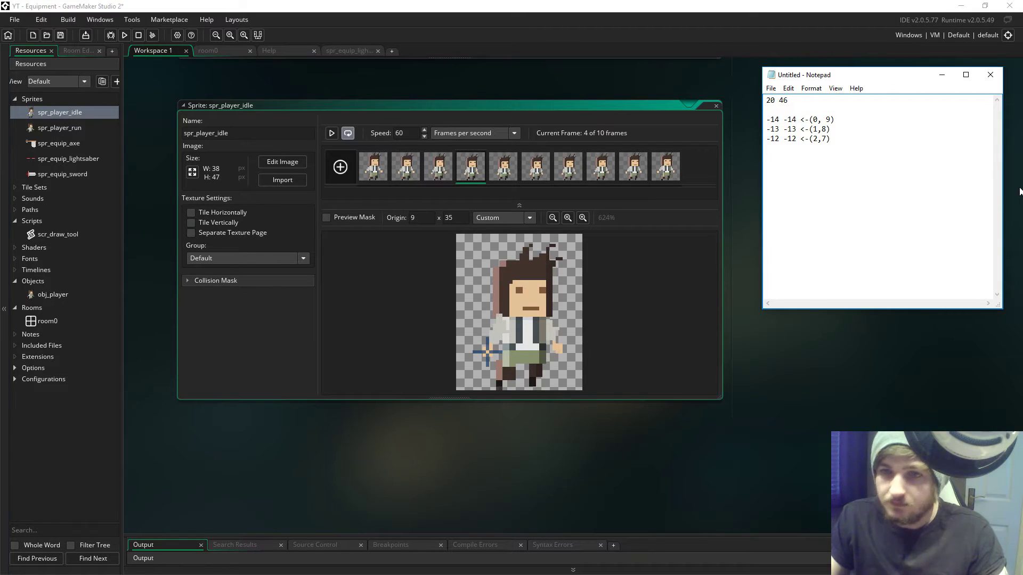
text(-11,)
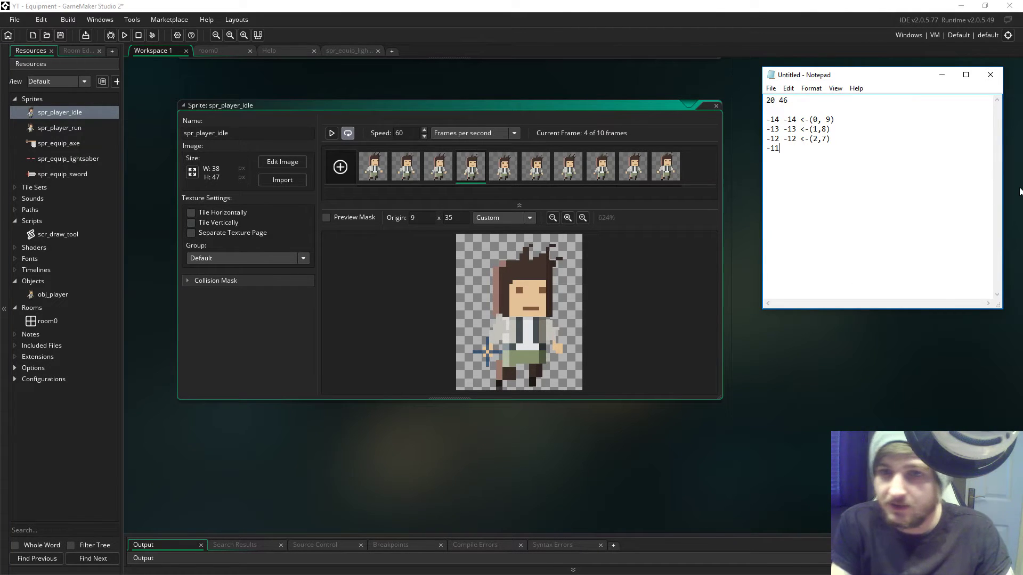
key(BackSpace)
text(-11)
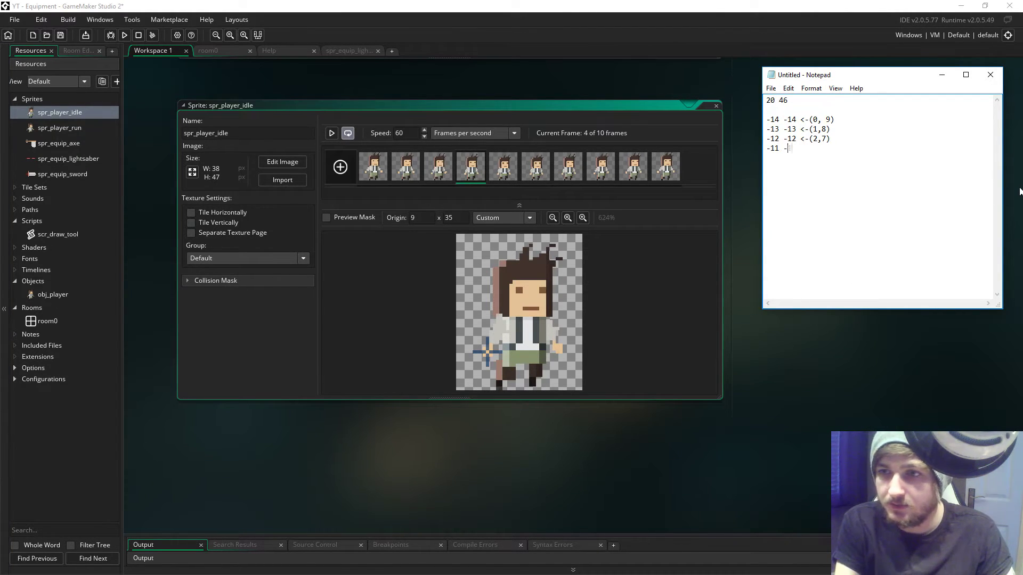
text( <-()
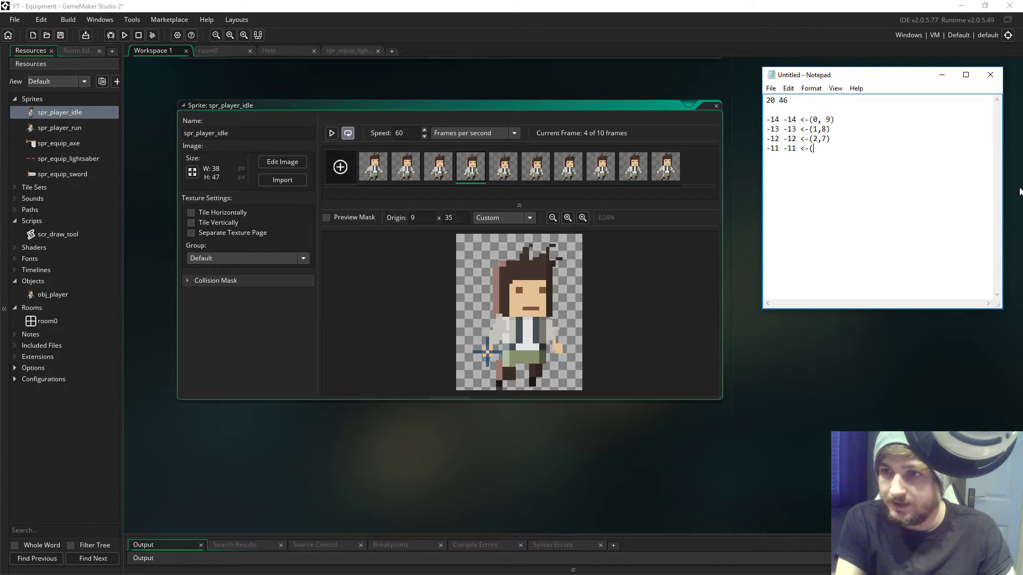
text(3,)
text(4))
key(BackSpace)
key(BackSpace)
text(6)
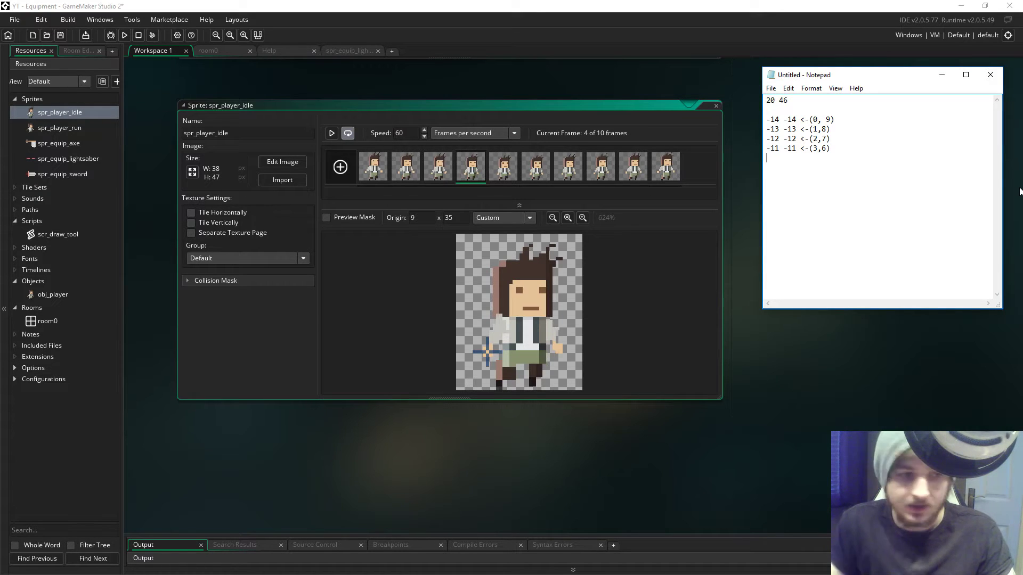
Place the origin on the fifth idle frame's hand at 10 x 35 and note "-10 -11 <-(4,5)" in Notepad.
click(516, 171)
click(490, 353)
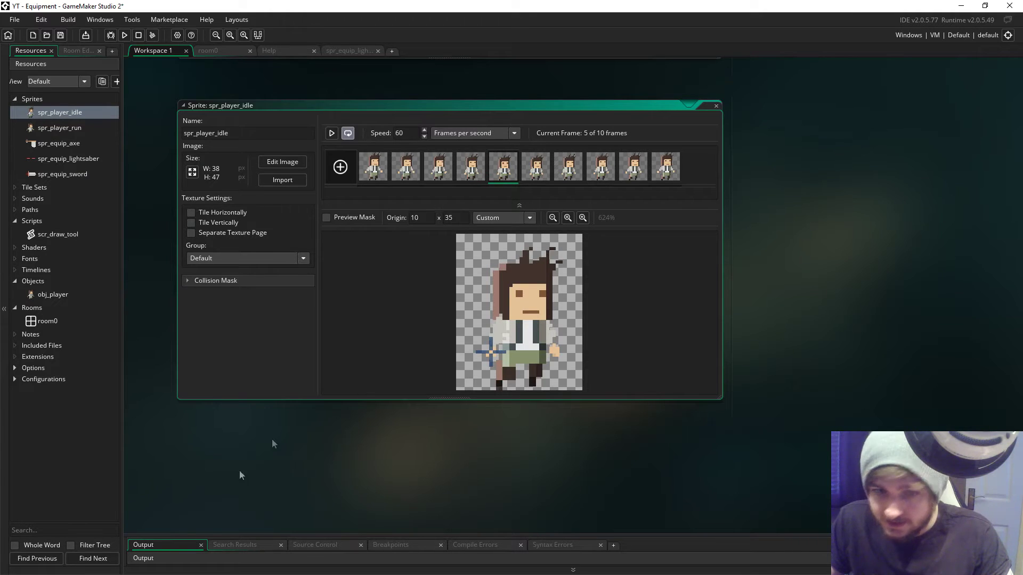
key(alt+Tab)
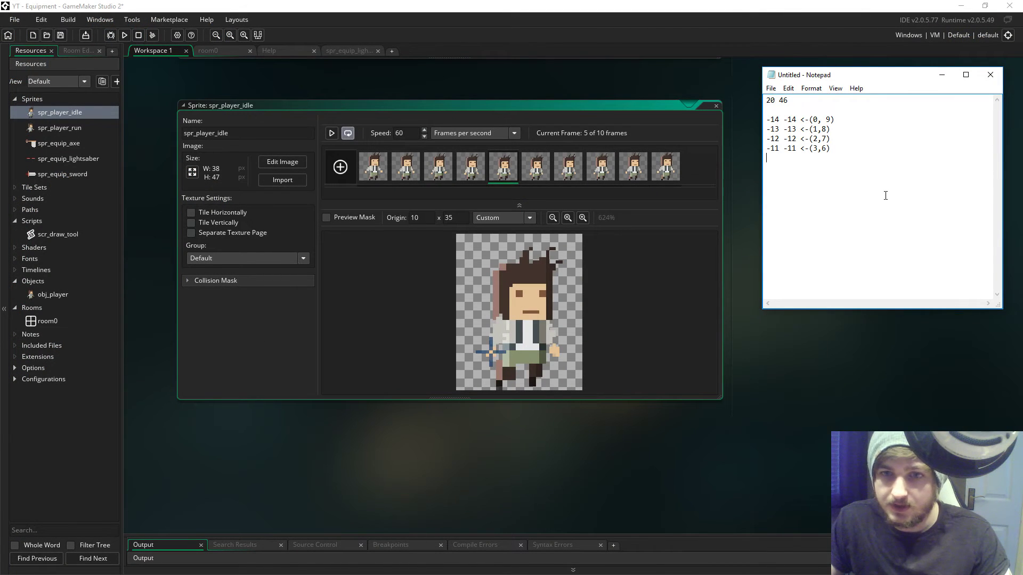
text(-10)
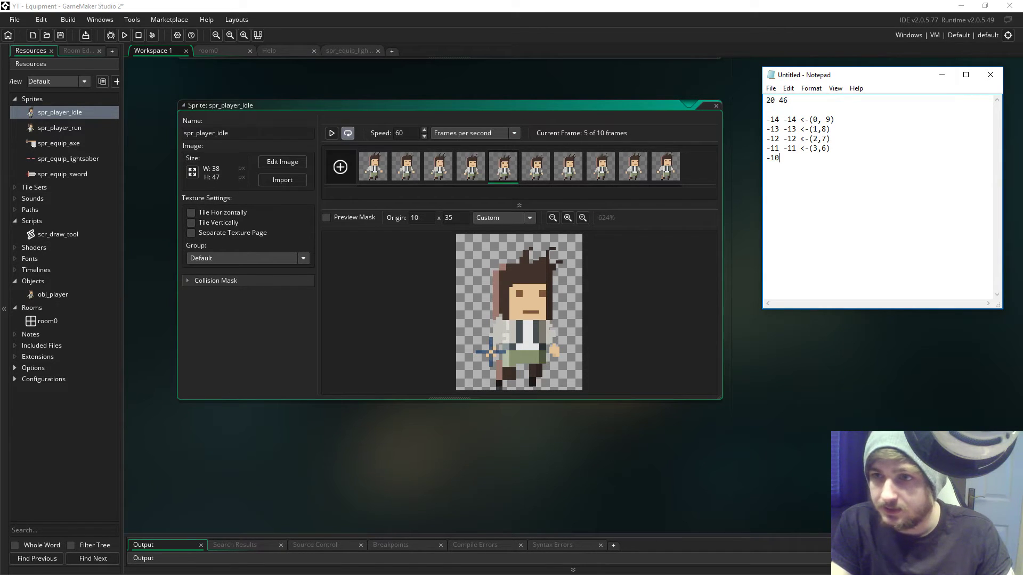
text( -11 )
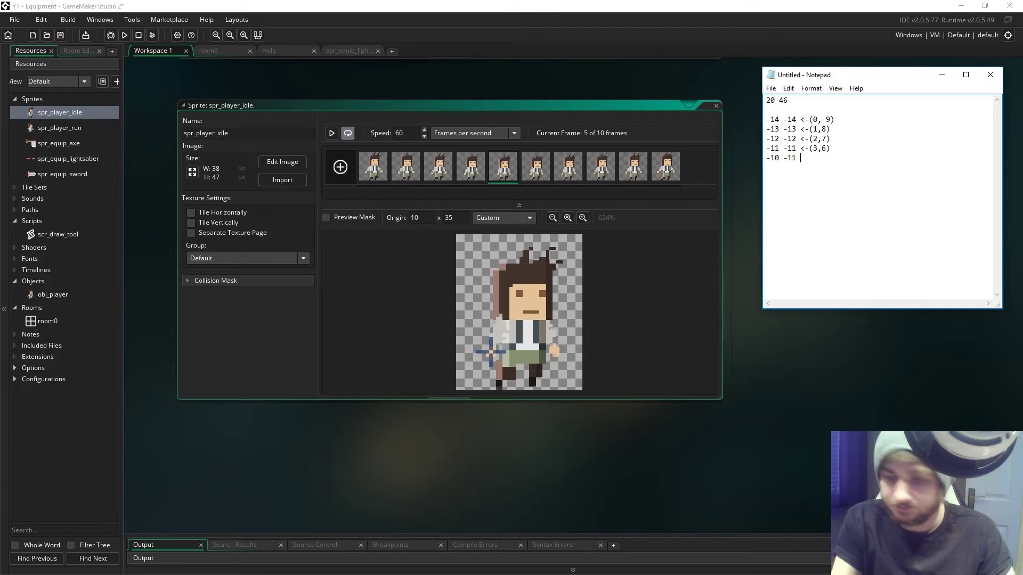
text(<)
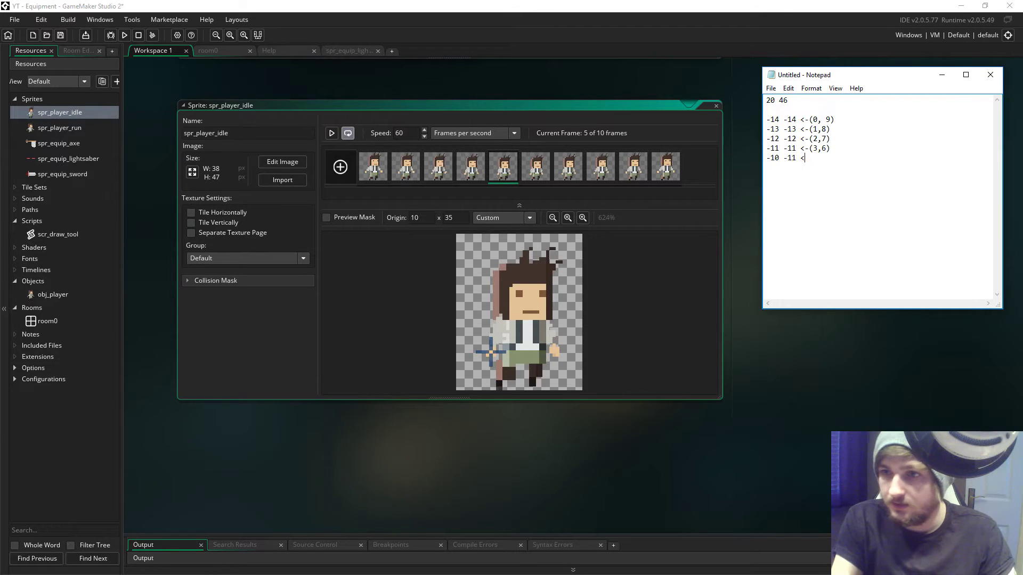
text(-()
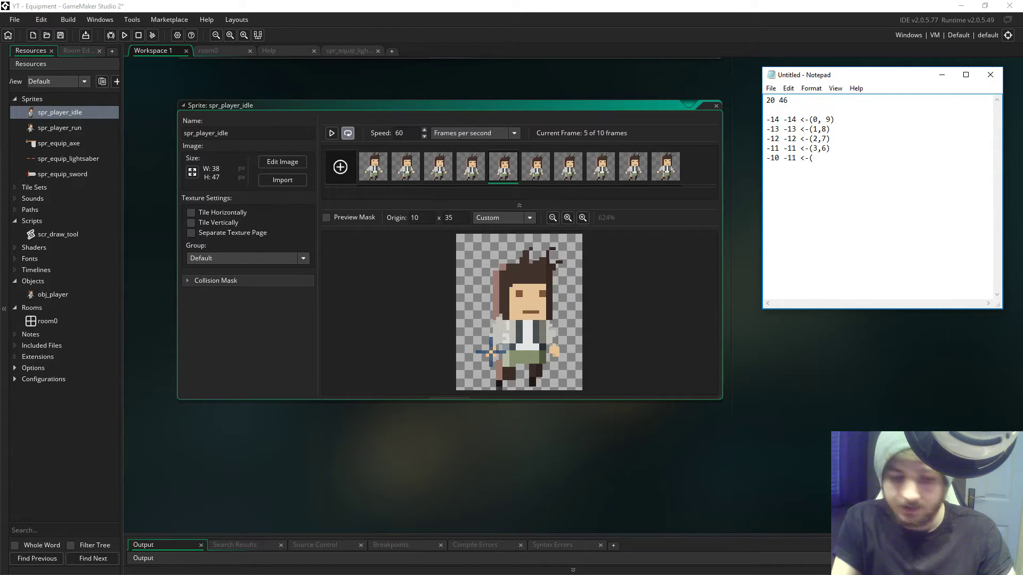
text(4,5))
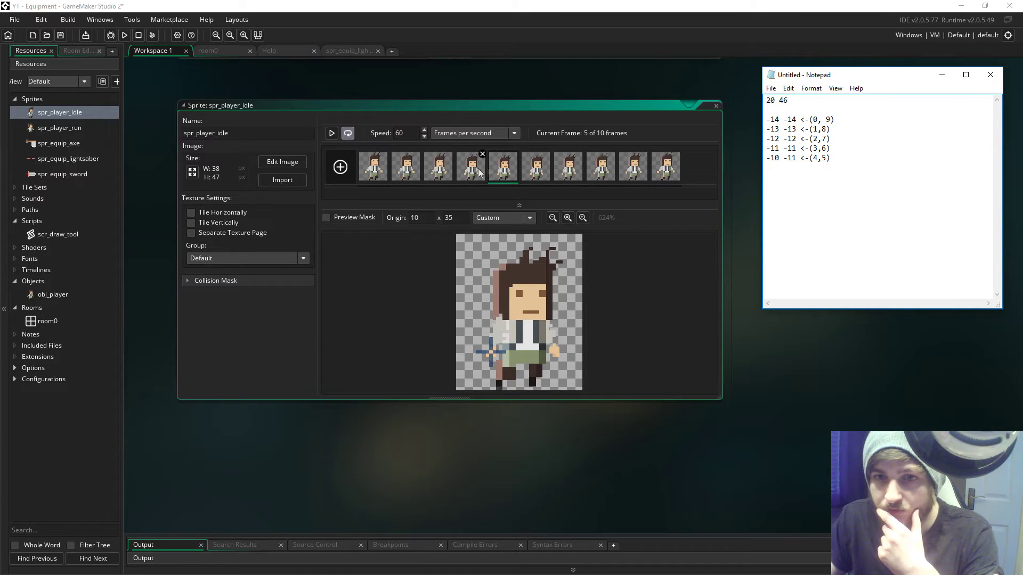
Check the remaining idle frames through the tenth and restore the spr_player_idle origin to 20 x 46.
click(537, 162)
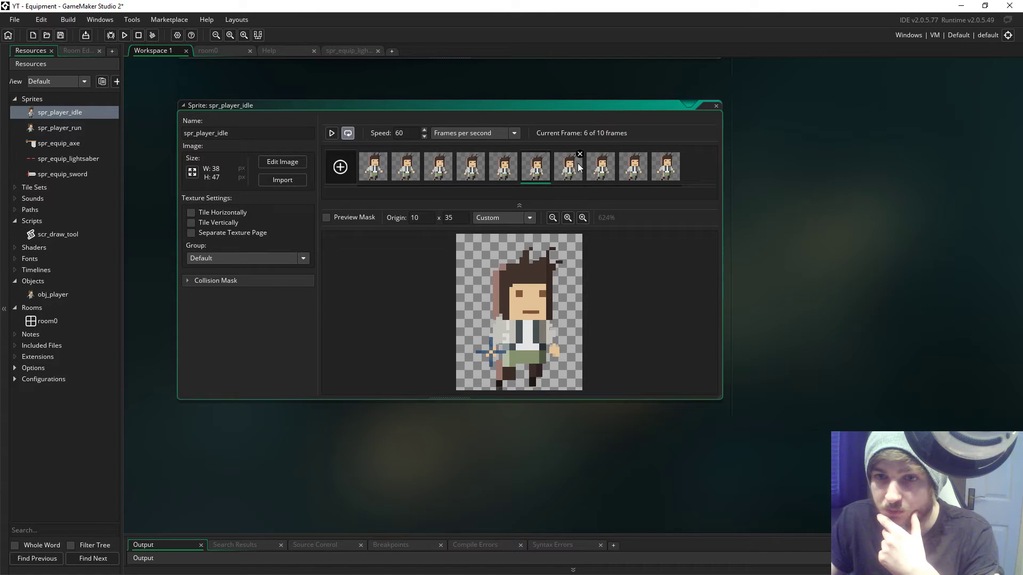
click(607, 167)
key(Right)
key(Right)
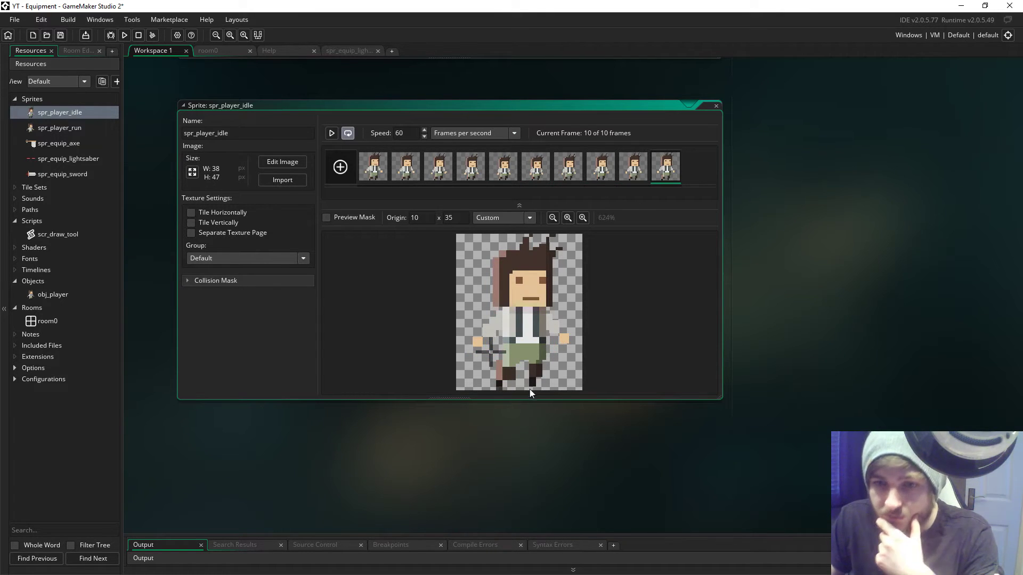
click(526, 386)
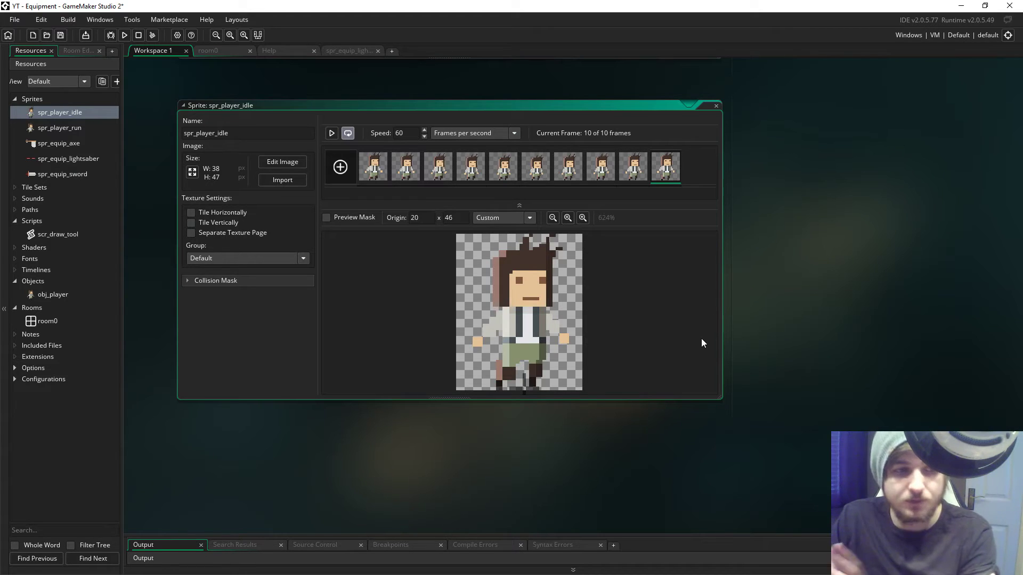
Open spr_player_run and examine the hand position in each of its ten frames.
scroll(701, 337, up, 2)
scroll(701, 341, down, 2)
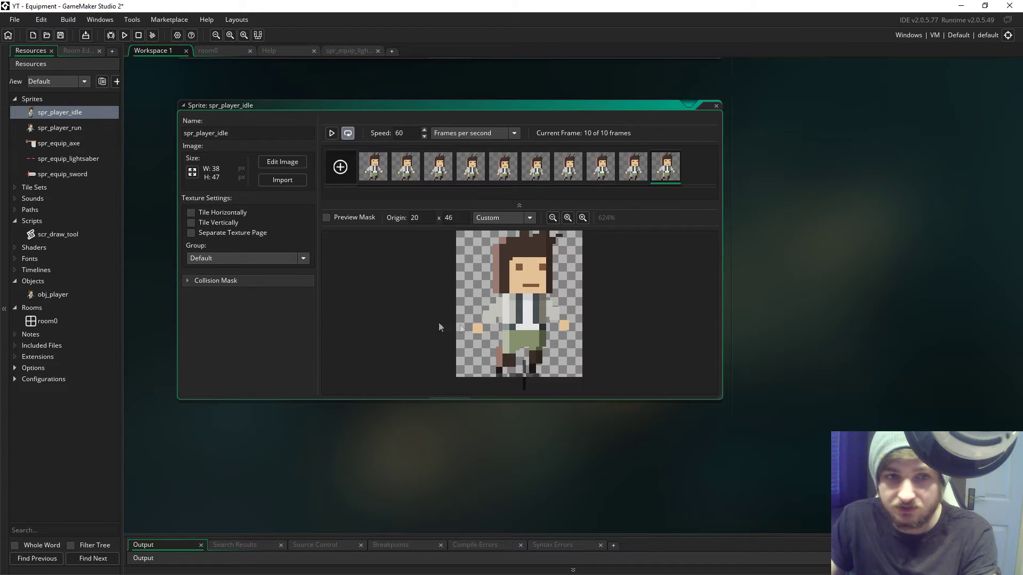
scroll(778, 282, up, 3)
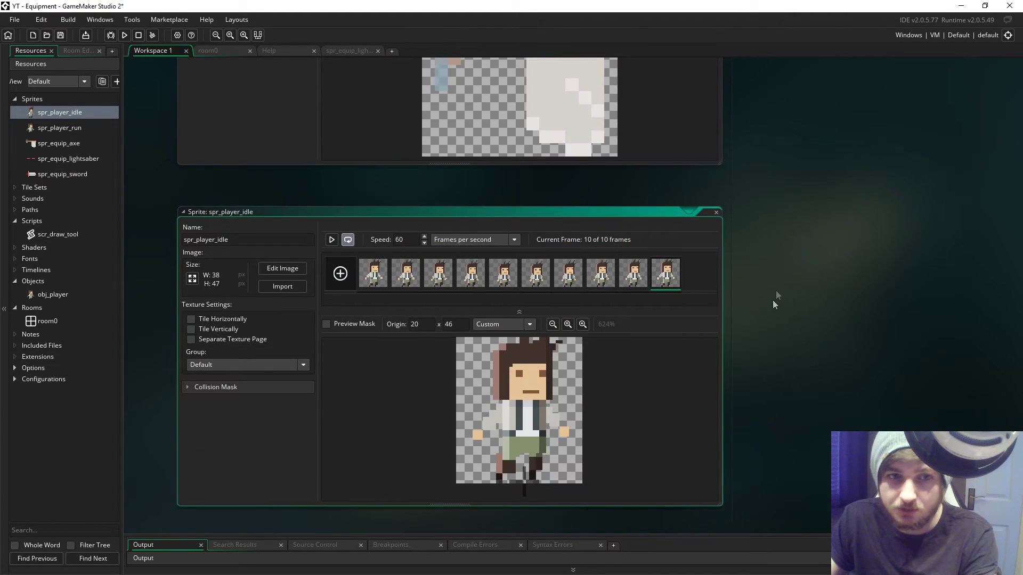
scroll(772, 299, up, 3)
double_click(100, 125)
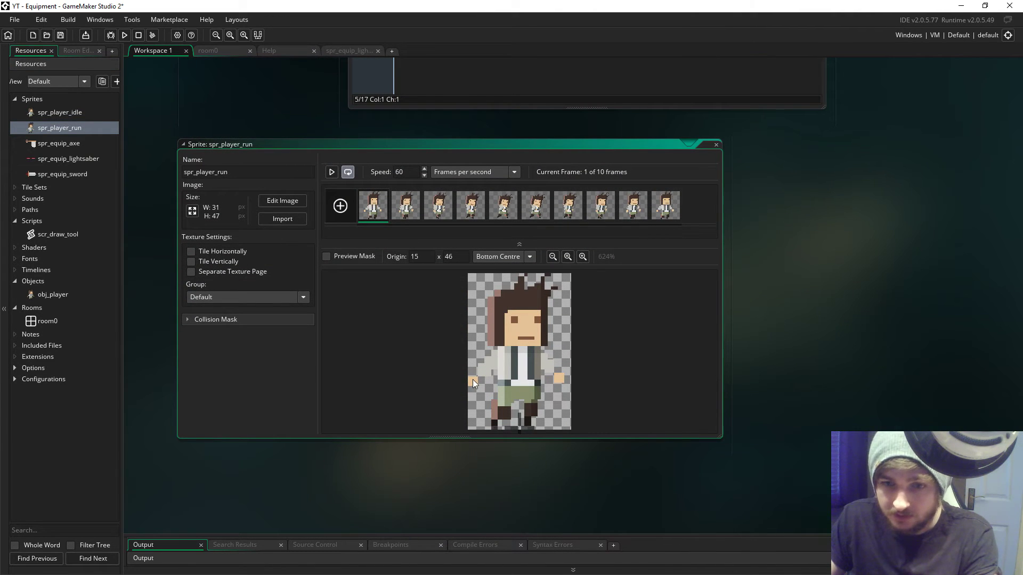
click(405, 205)
click(445, 210)
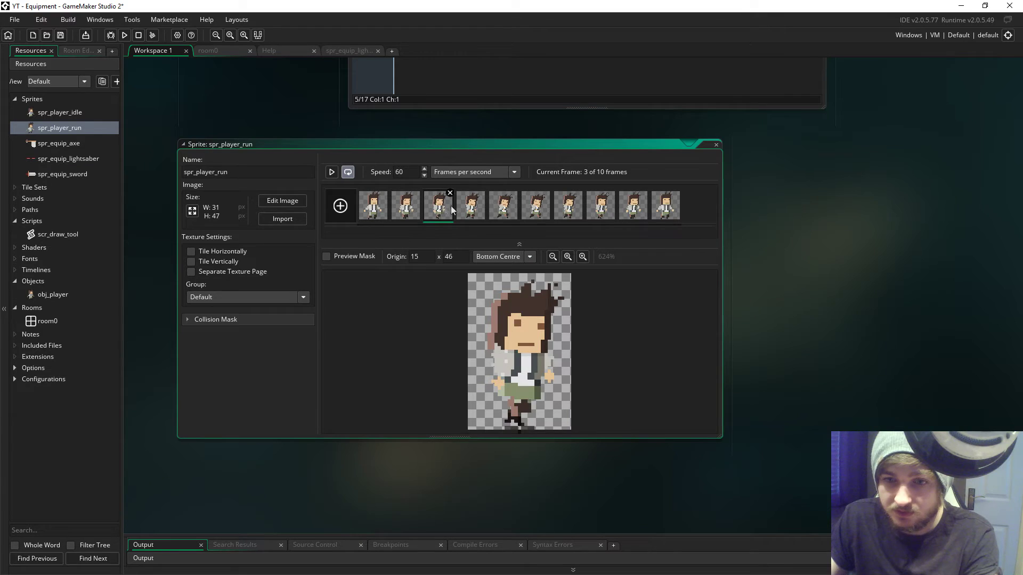
click(471, 209)
click(503, 208)
click(534, 206)
click(567, 209)
click(600, 210)
click(633, 208)
click(658, 207)
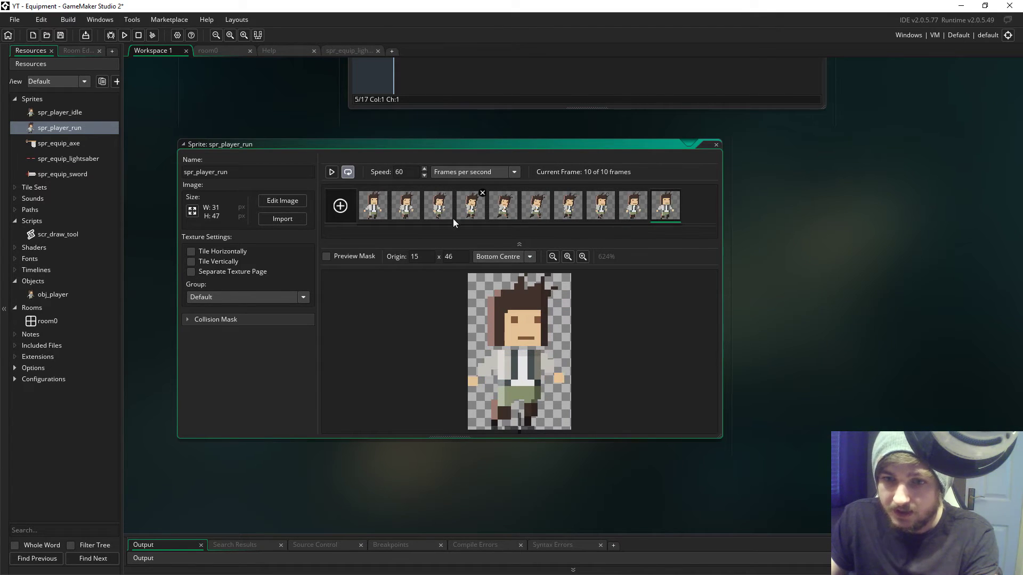
click(382, 212)
click(401, 210)
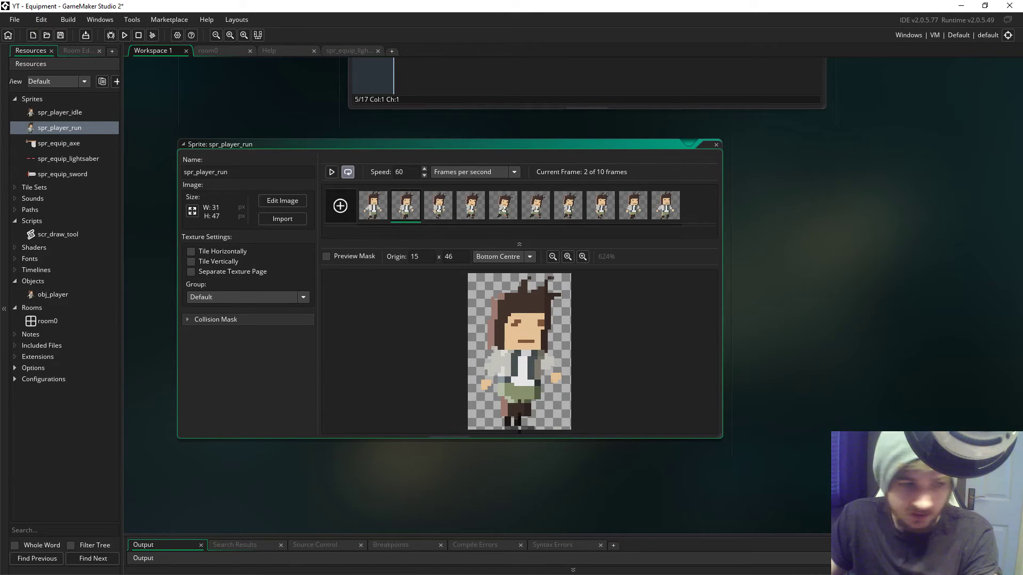
Label the values in Notepad with the heading "Idle animation offset" and add a "Run offsetsd" heading below them.
key(alt+Tab)
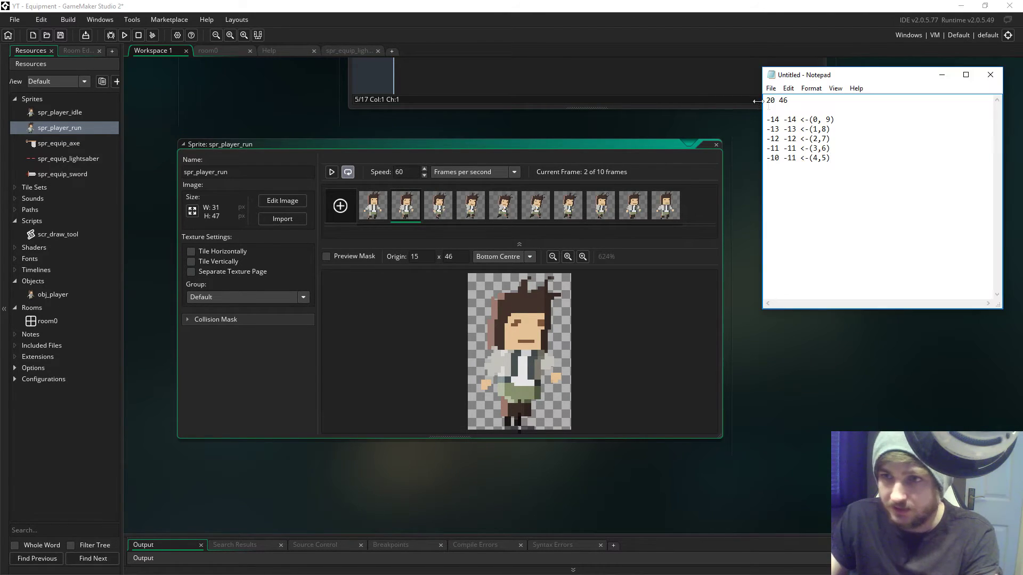
key(Return)
text(Idle )
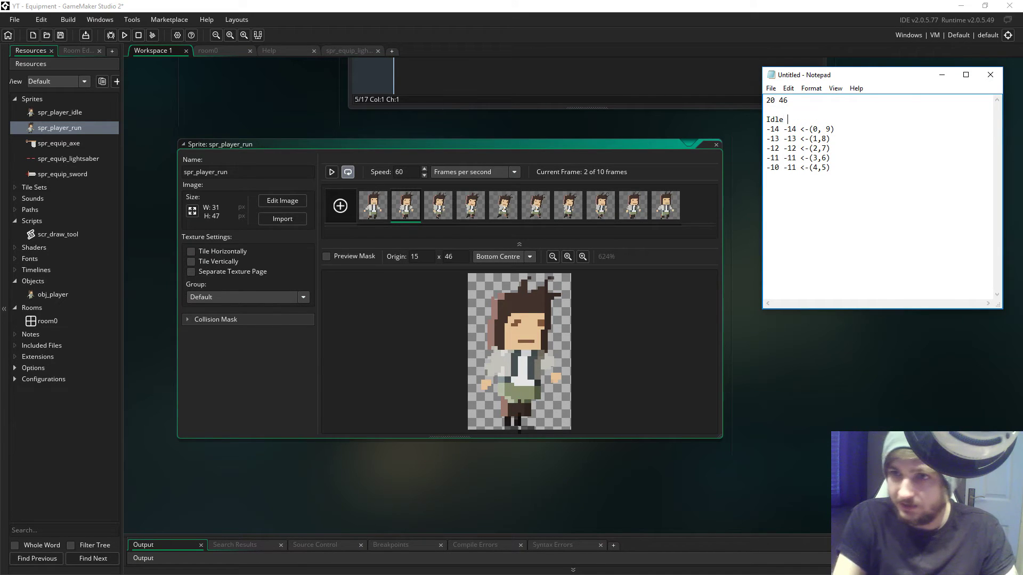
text(animation offset)
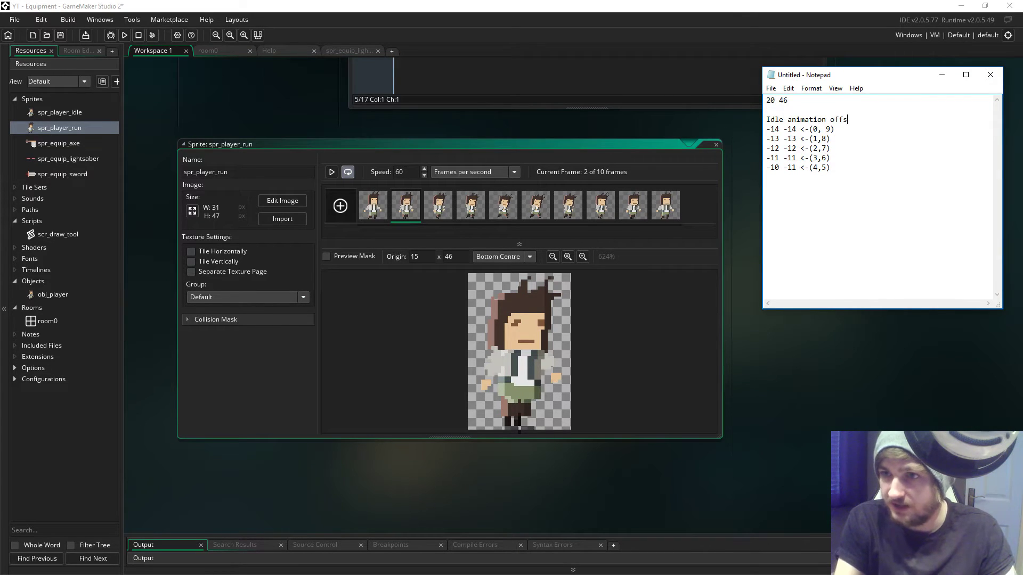
click(896, 196)
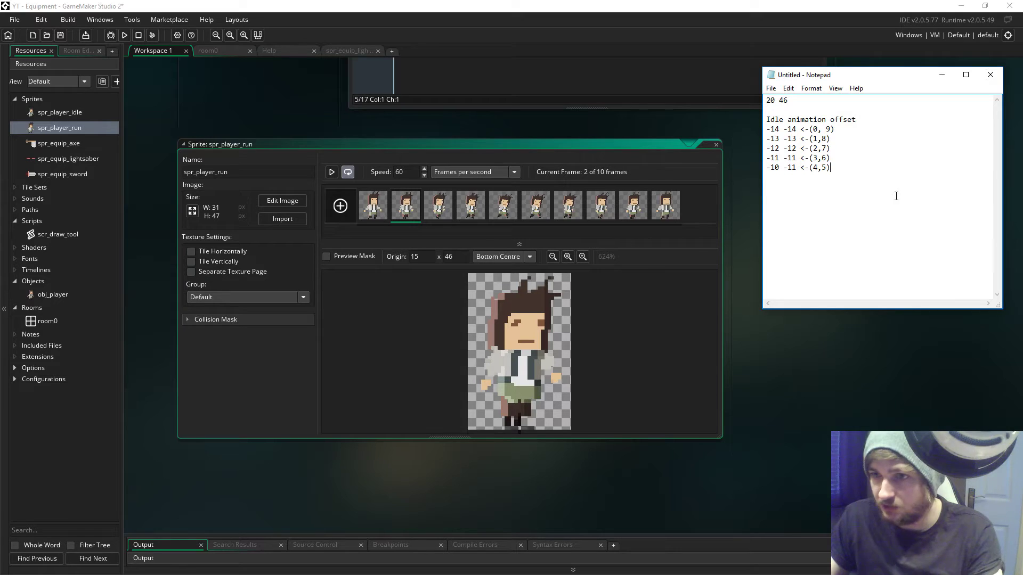
text(Run offsetsd)
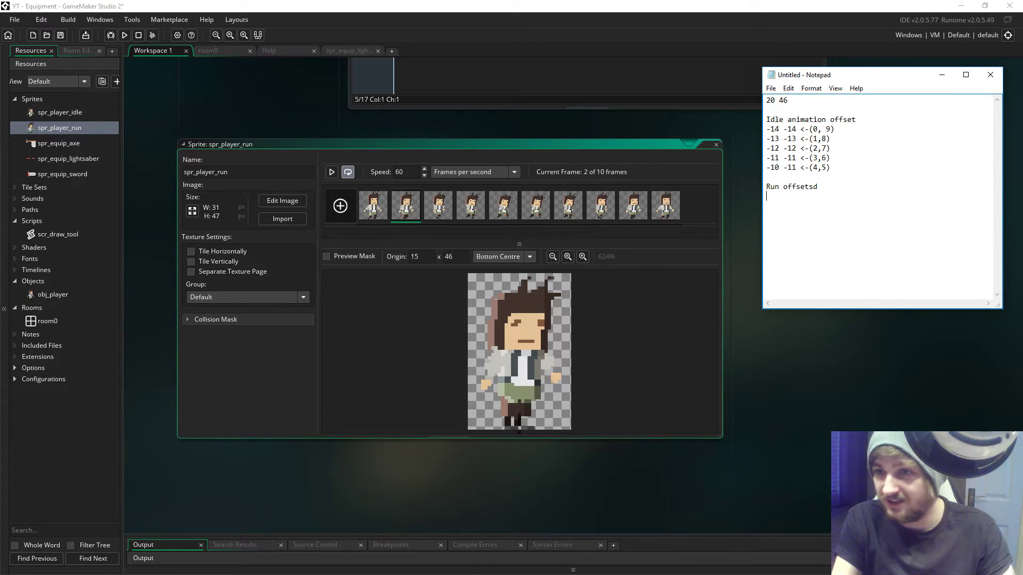
key(Return)
text(Attakc)
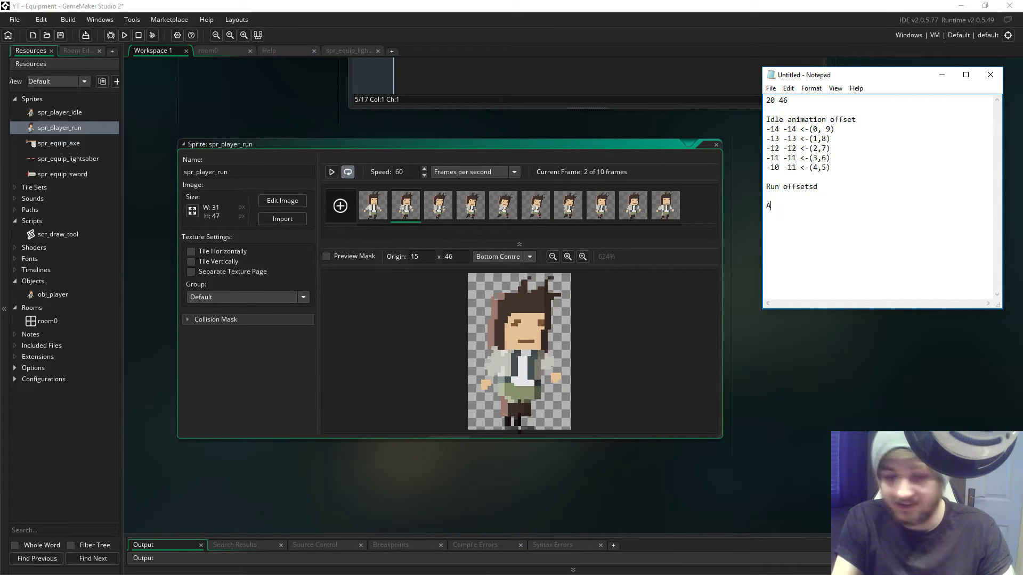
key(shift+Home)
key(BackSpace)
key(BackSpace)
key(BackSpace)
key(BackSpace)
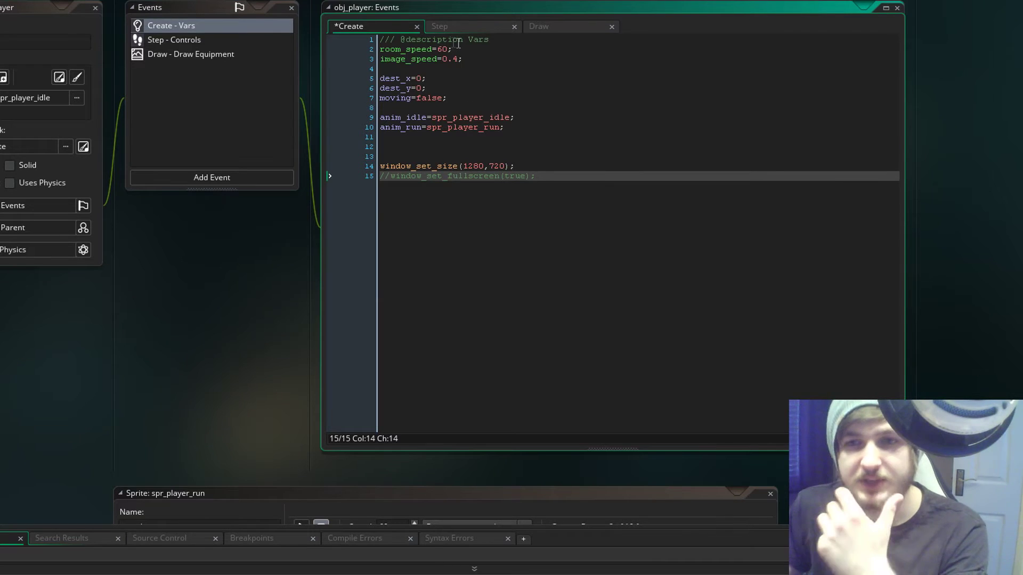
Review the speed settings in obj_player's Create event and the click-to-move and animation-switching code in its Step event.
drag(458, 59, 369, 50)
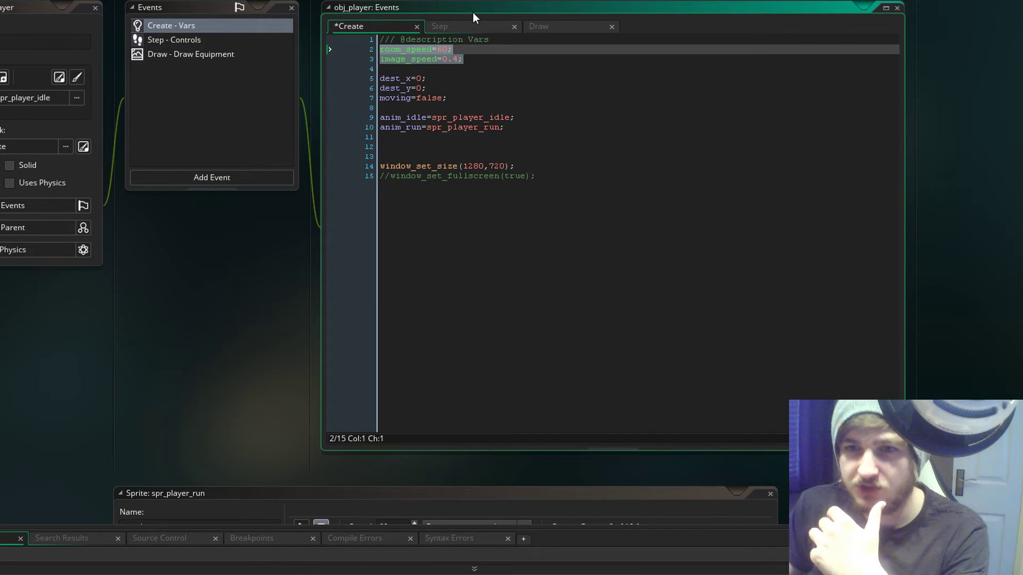
click(465, 29)
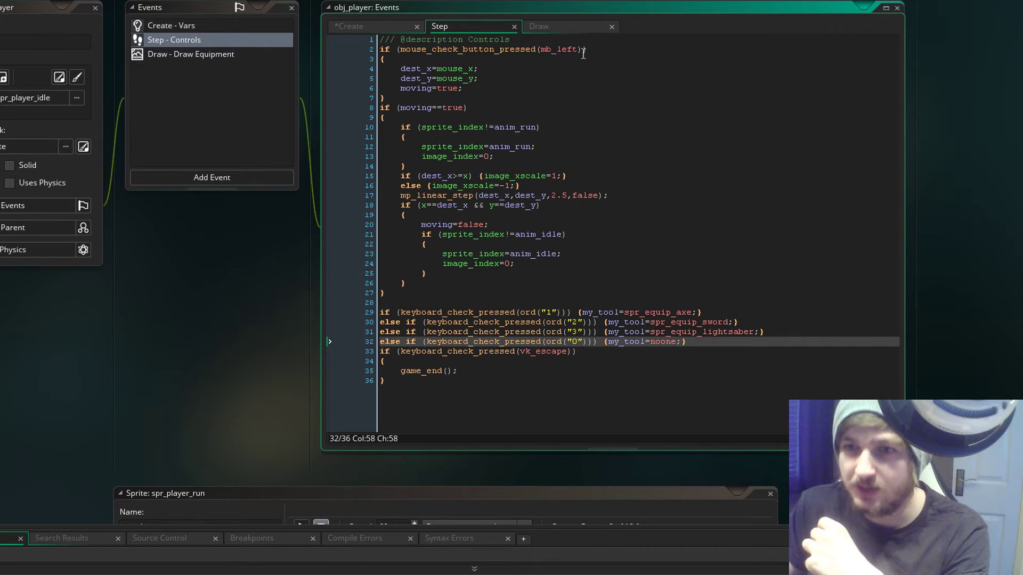
drag(401, 69, 479, 79)
click(454, 79)
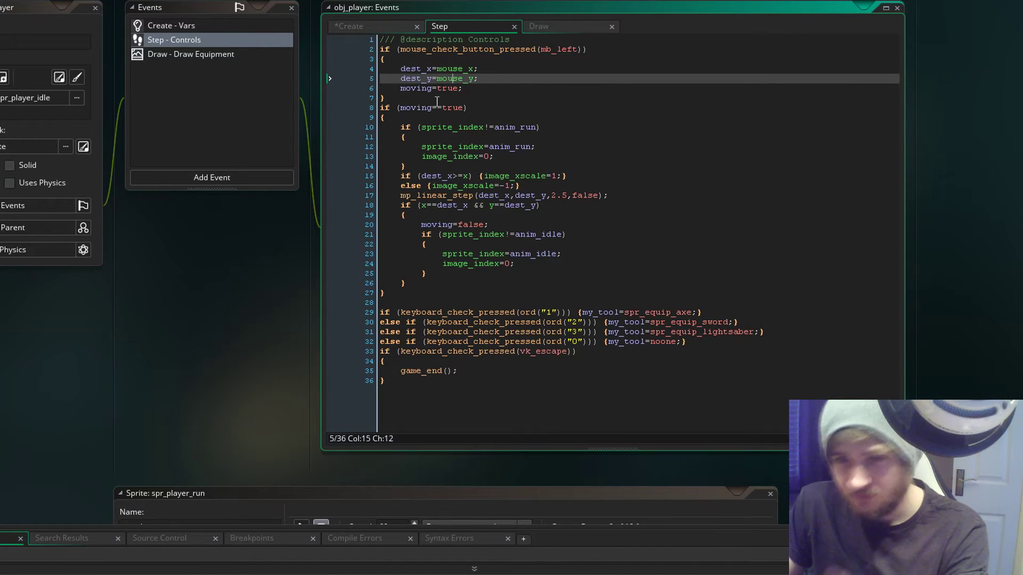
drag(495, 156, 420, 149)
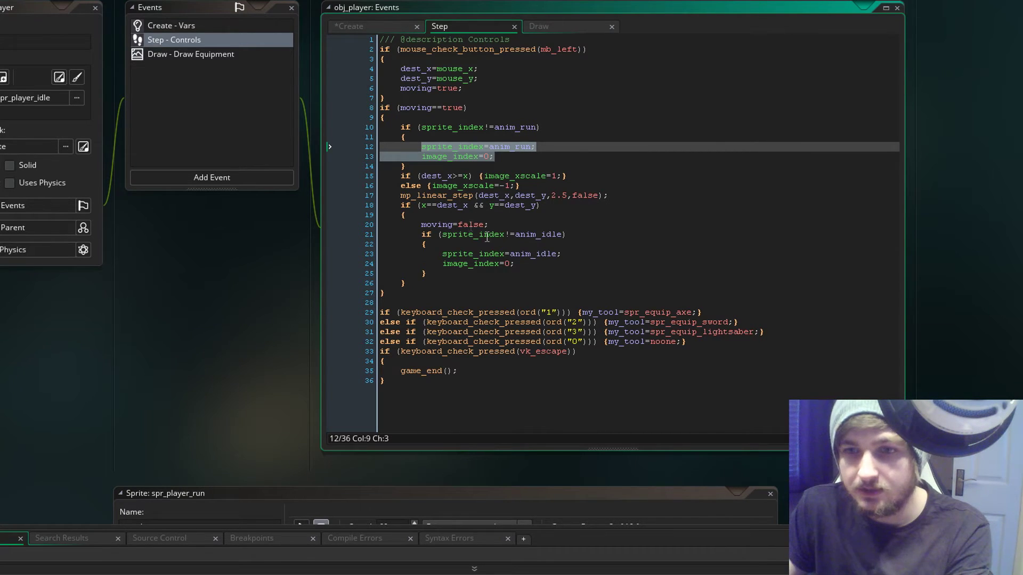
drag(496, 263, 467, 243)
drag(418, 206, 608, 196)
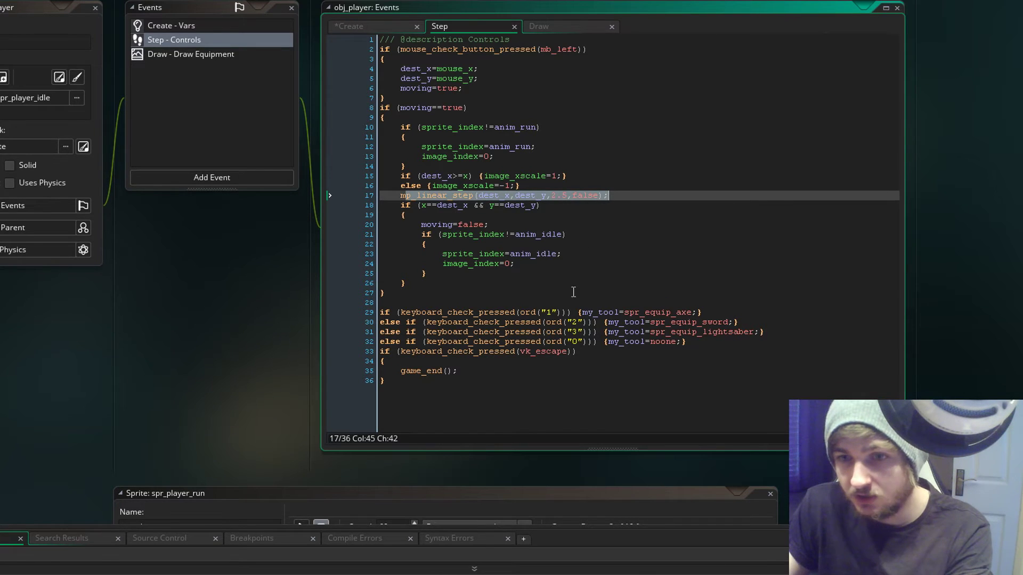
drag(489, 225, 420, 227)
click(420, 227)
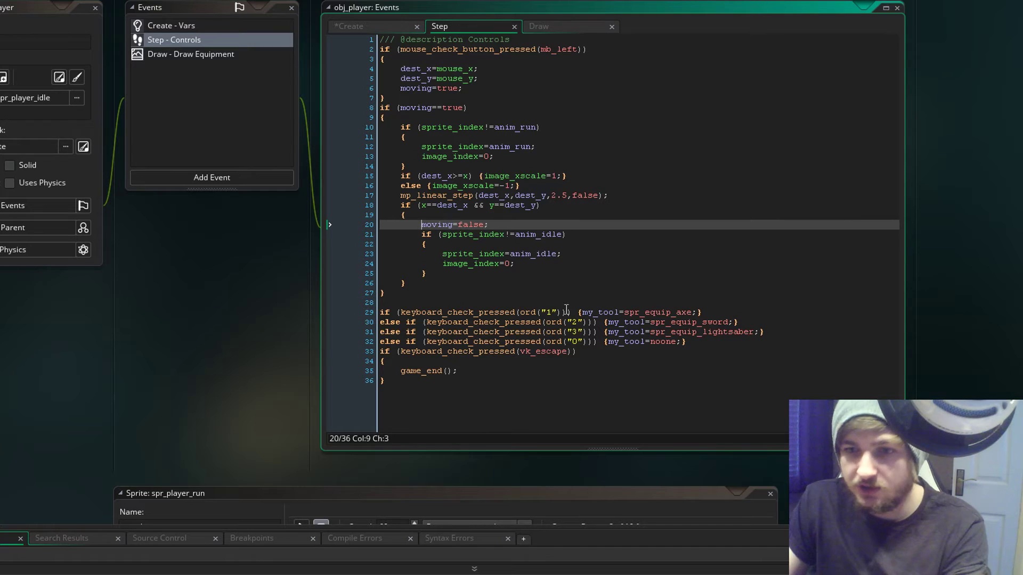
Examine the Step event's checks for keys 1, 2, 3 and 0 that assign my_tool.
drag(687, 341, 379, 312)
click(712, 341)
click(474, 322)
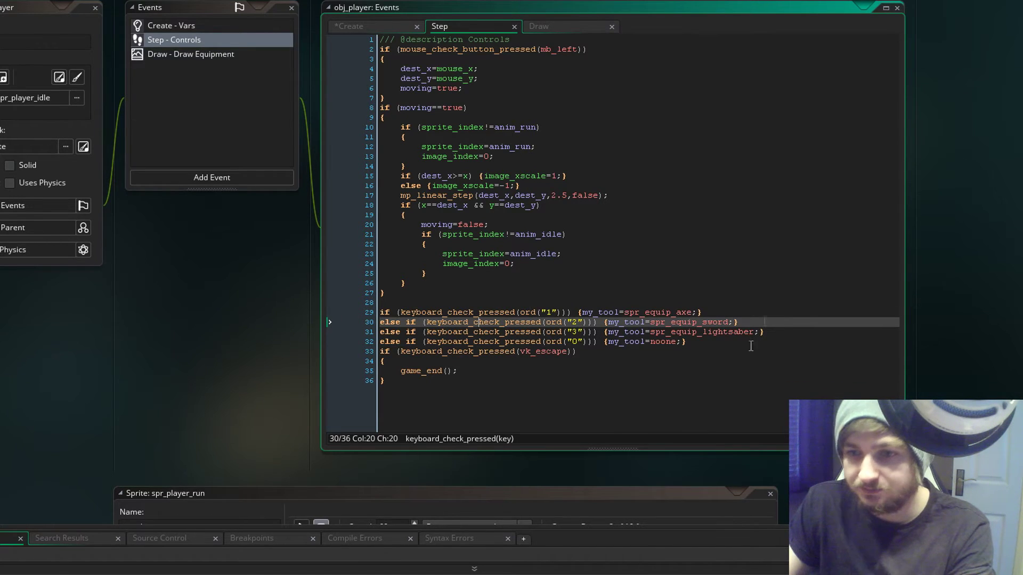
mouse_move(582, 312)
mouse_down()
mouse_move(629, 315)
mouse_move(581, 312)
mouse_up()
click(619, 312)
click(650, 332)
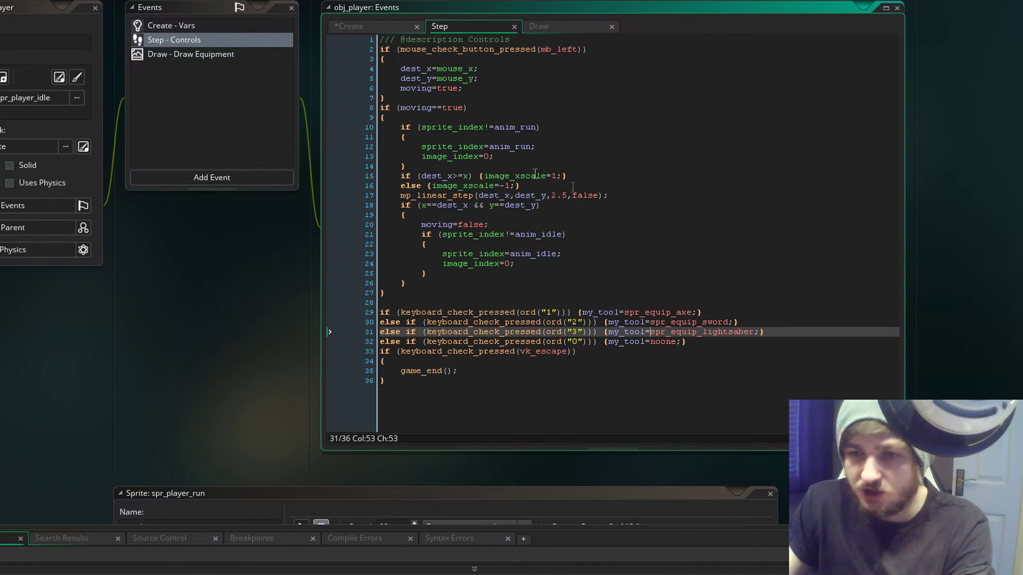
click(360, 27)
click(443, 26)
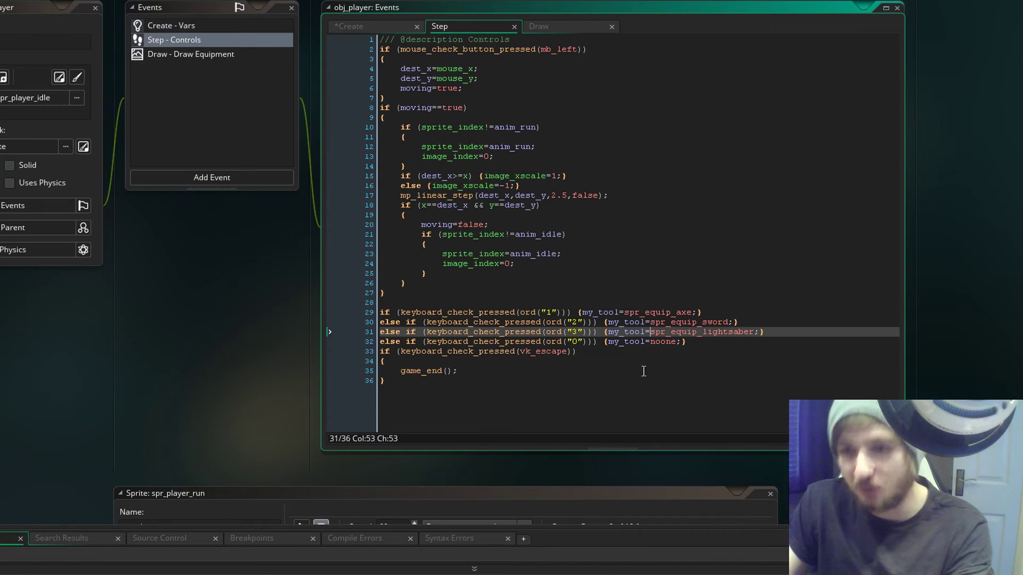
Initialise the tool variables in the Create event with my_tool=noone; and tool_anim=0; below the anim_run line.
click(372, 26)
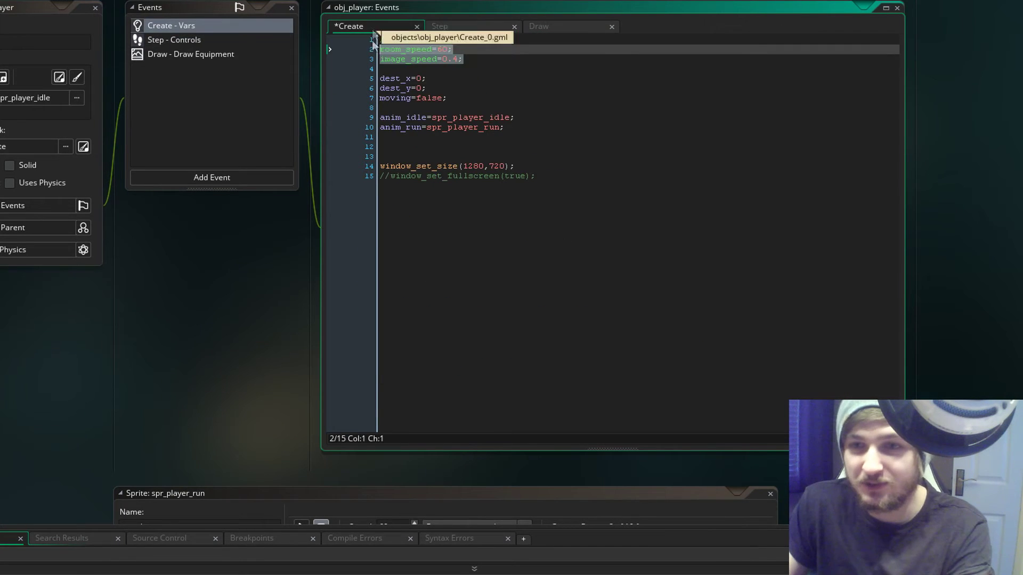
click(474, 147)
text(my_tool=noone;)
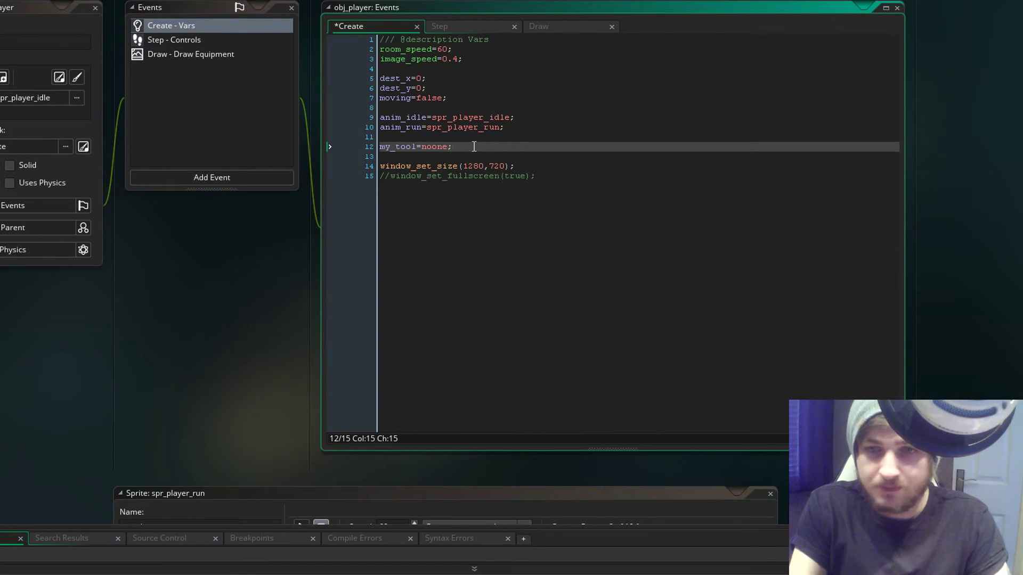
key(Return)
text(tool_ani)
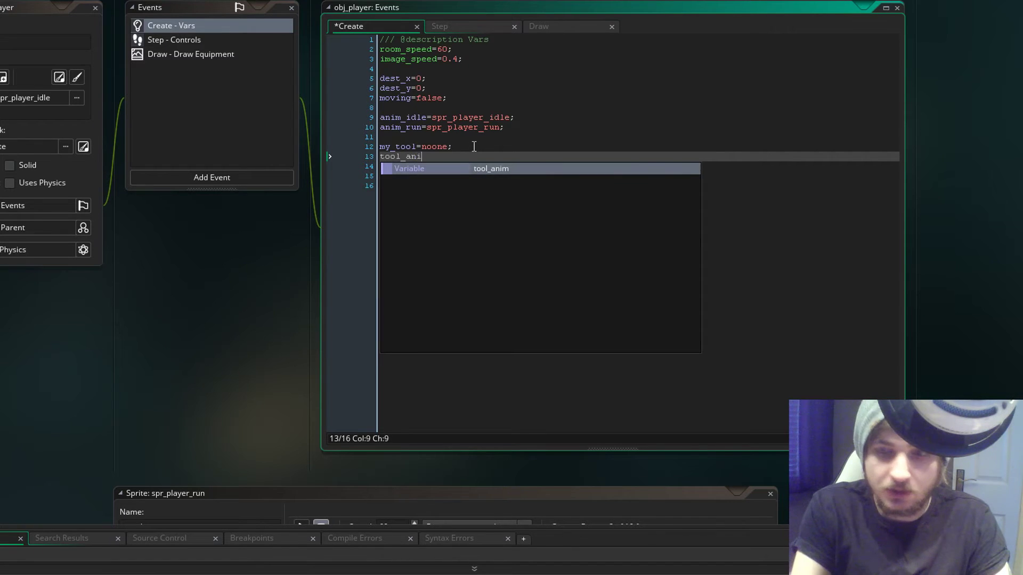
text(m=0;)
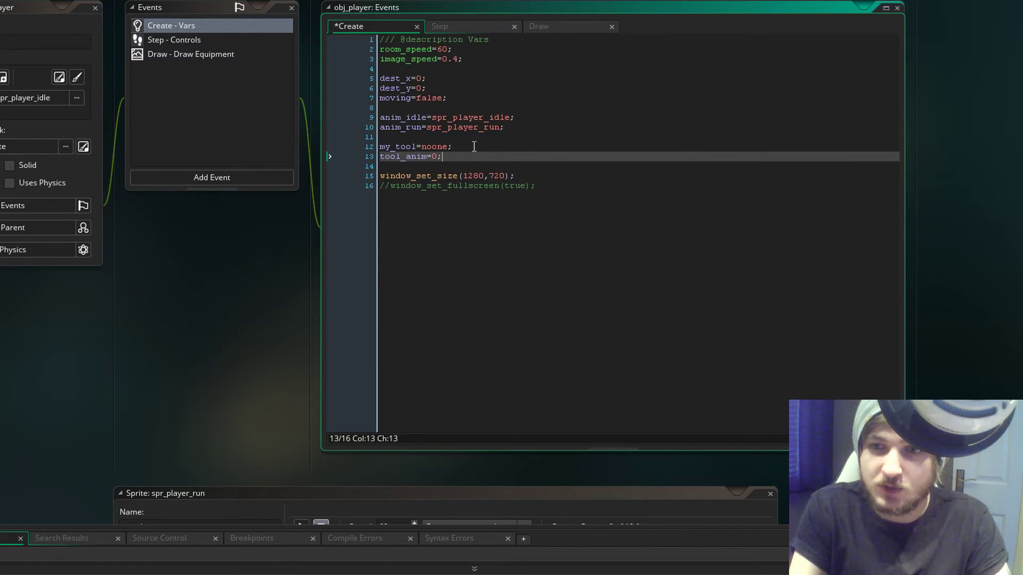